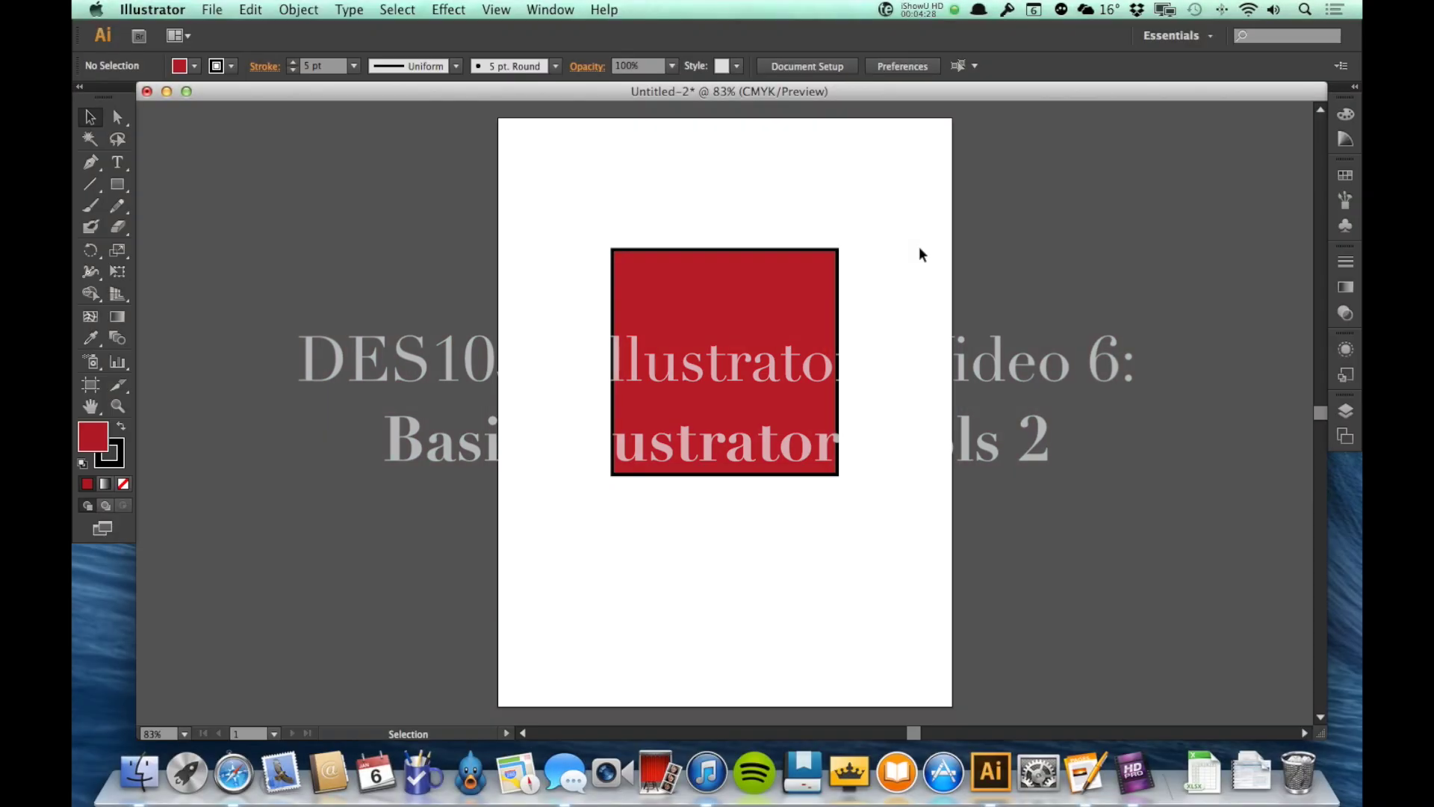
Drag the red square about half an inch lower on the artboard
{"action": "left_click_drag", "start_coordinate": [767, 333], "coordinate": [769, 386]}
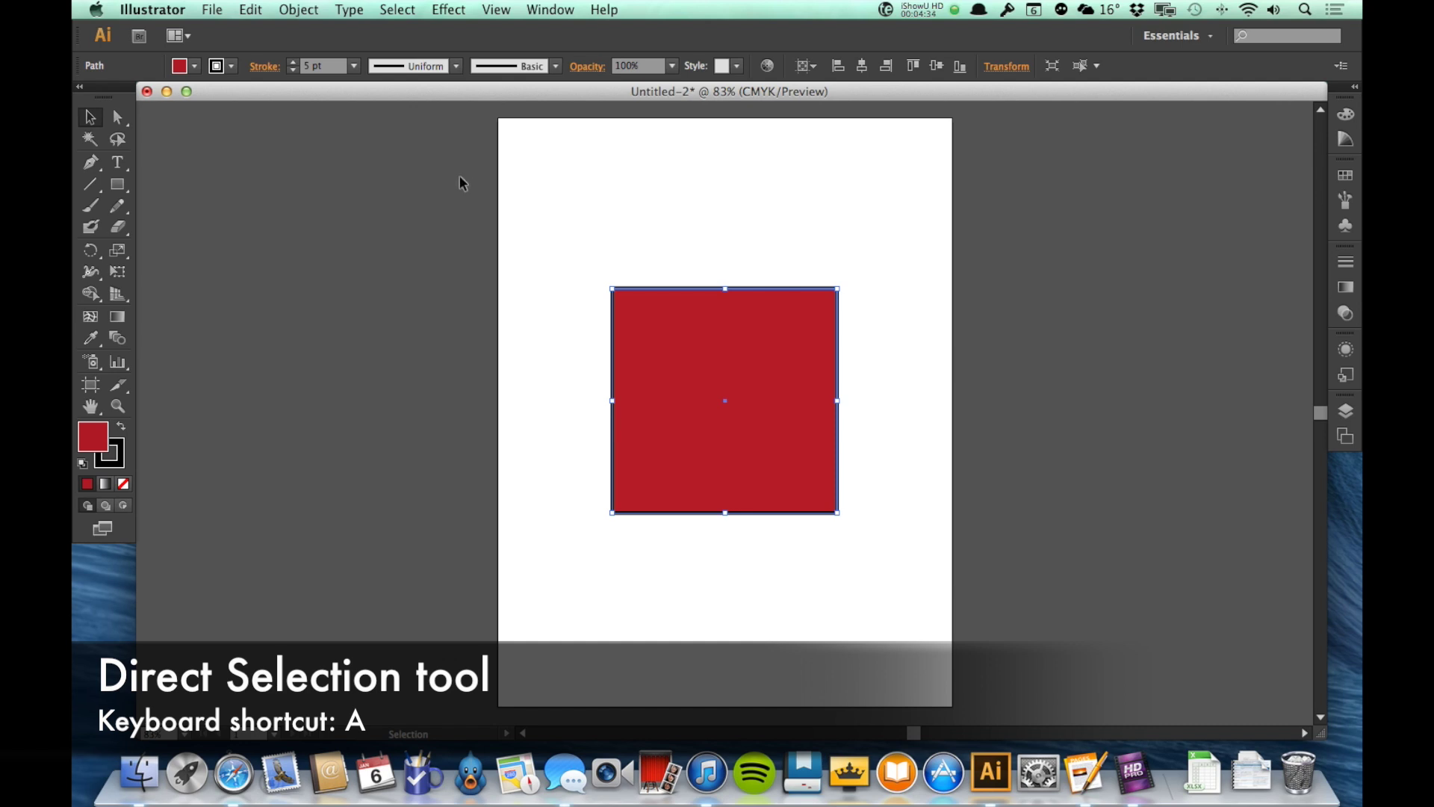
{"action": "left_click", "coordinate": [116, 121]}
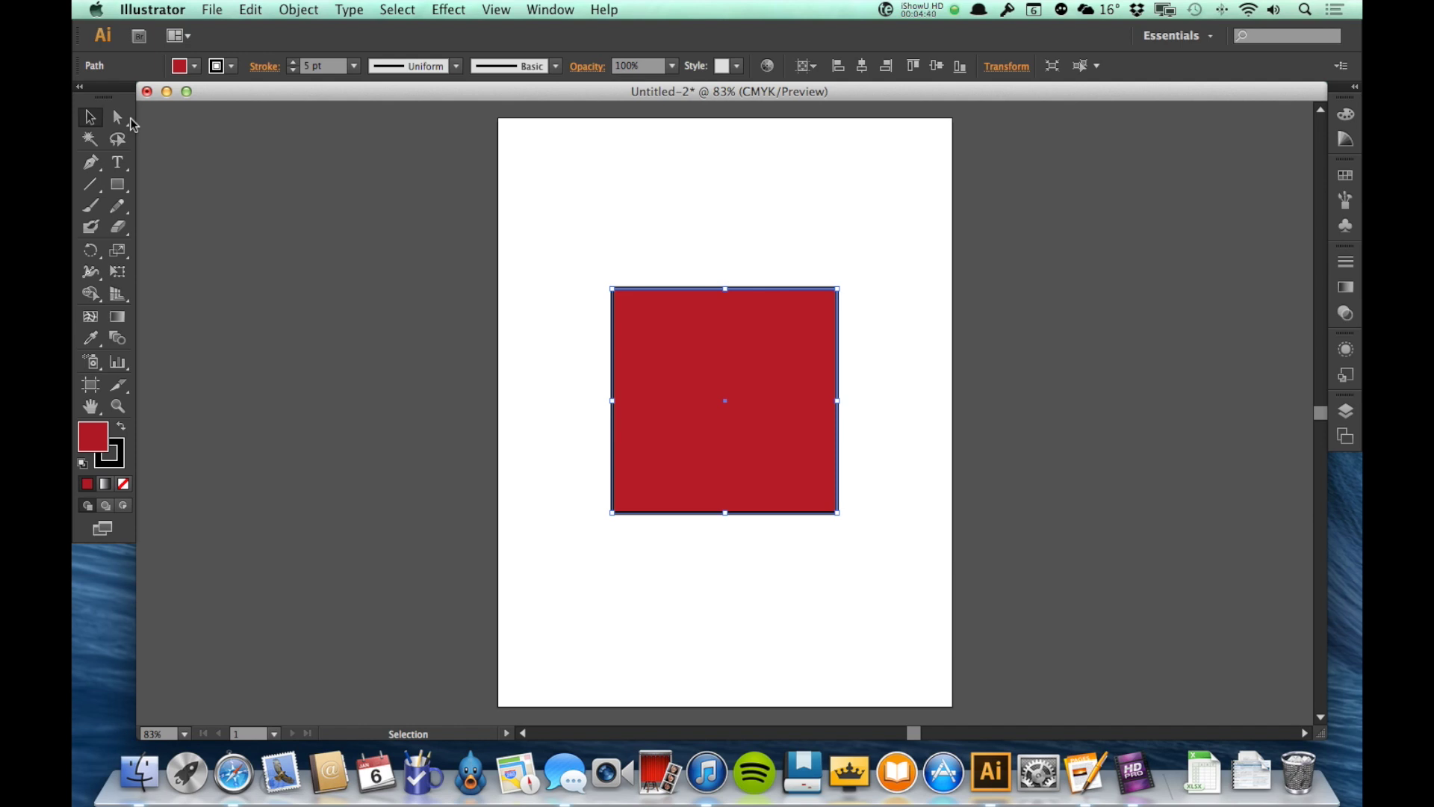
Drag the square's top-right anchor to bend it into an L, then undo to restore the square
{"action": "left_click", "coordinate": [130, 120]}
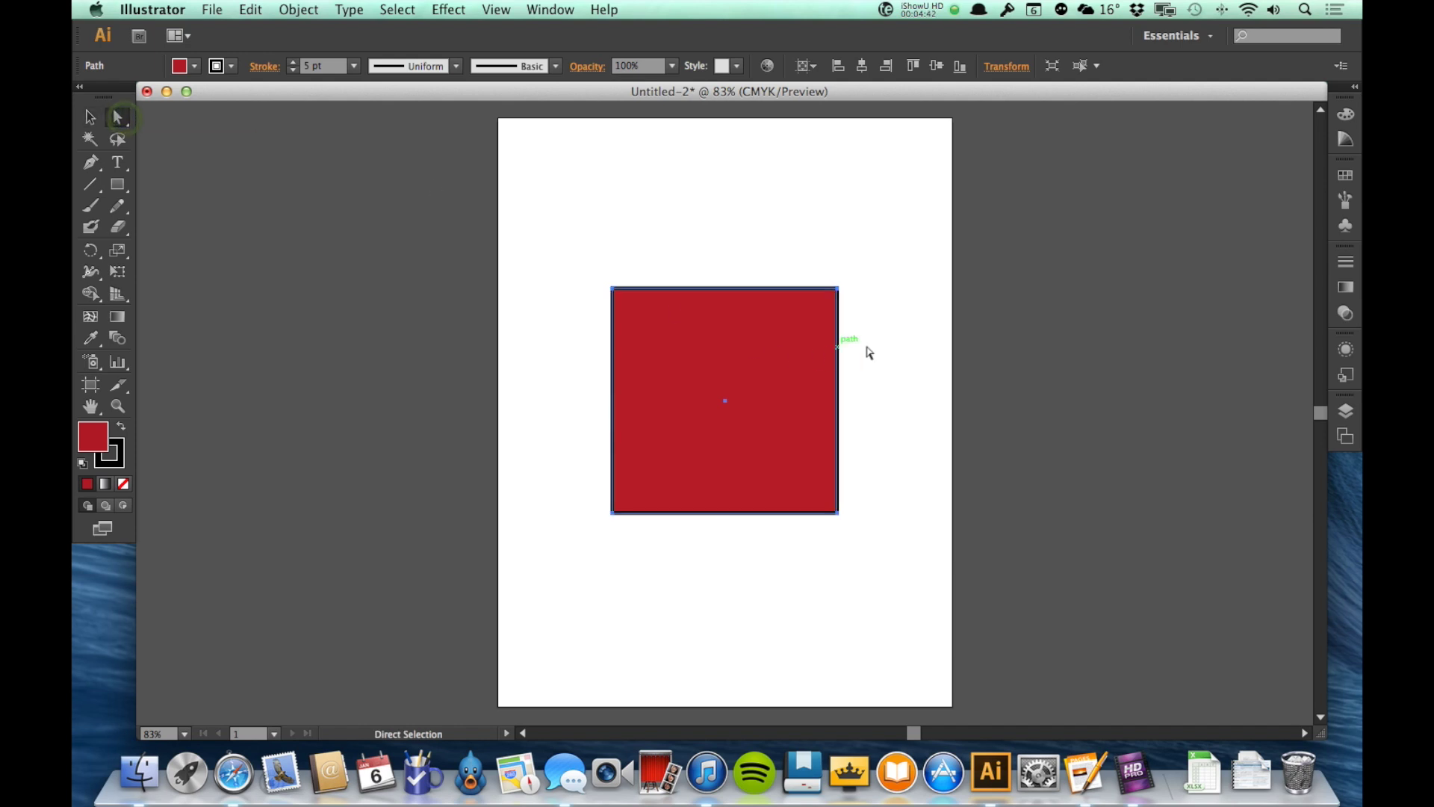
{"action": "left_click", "coordinate": [889, 348]}
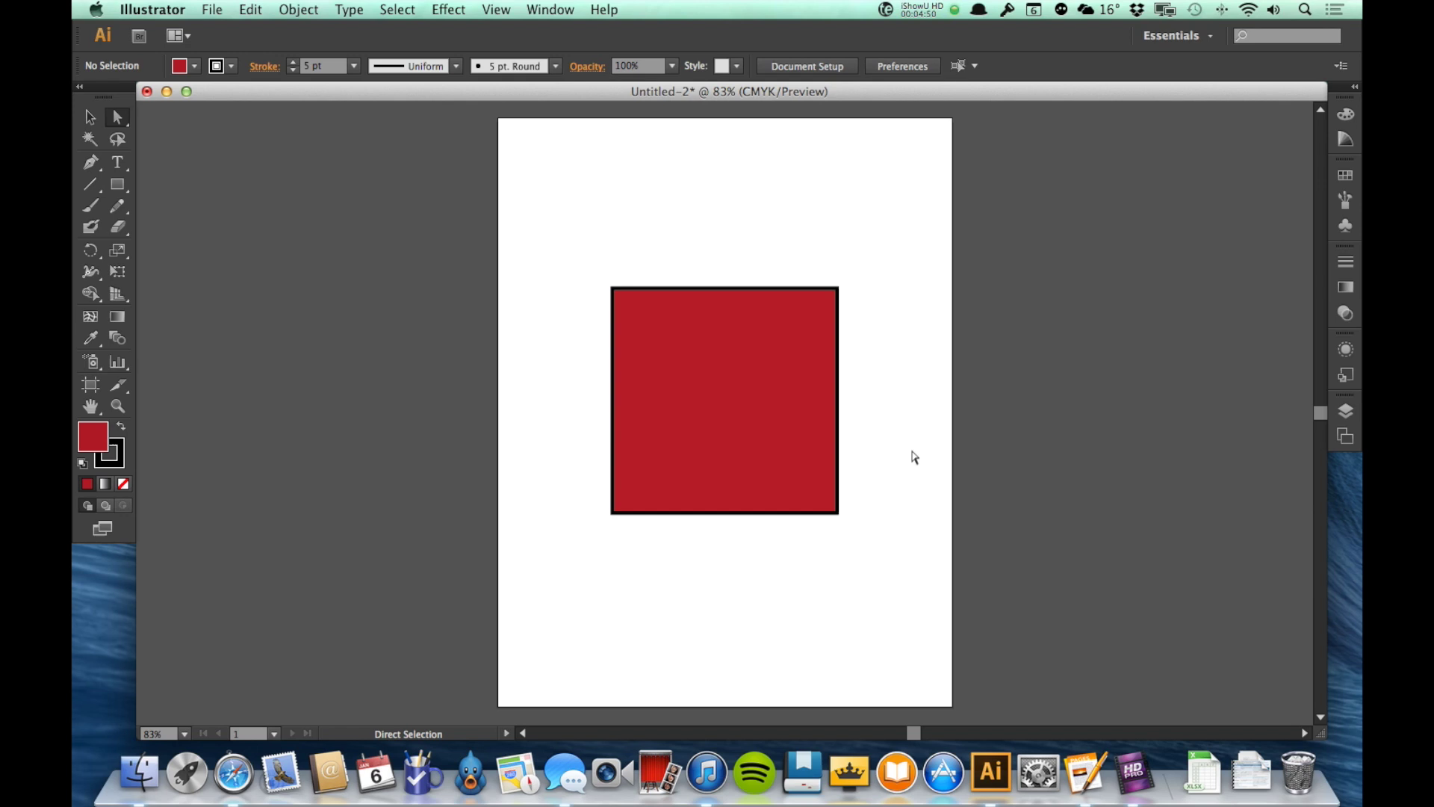
{"action": "left_click", "coordinate": [838, 289]}
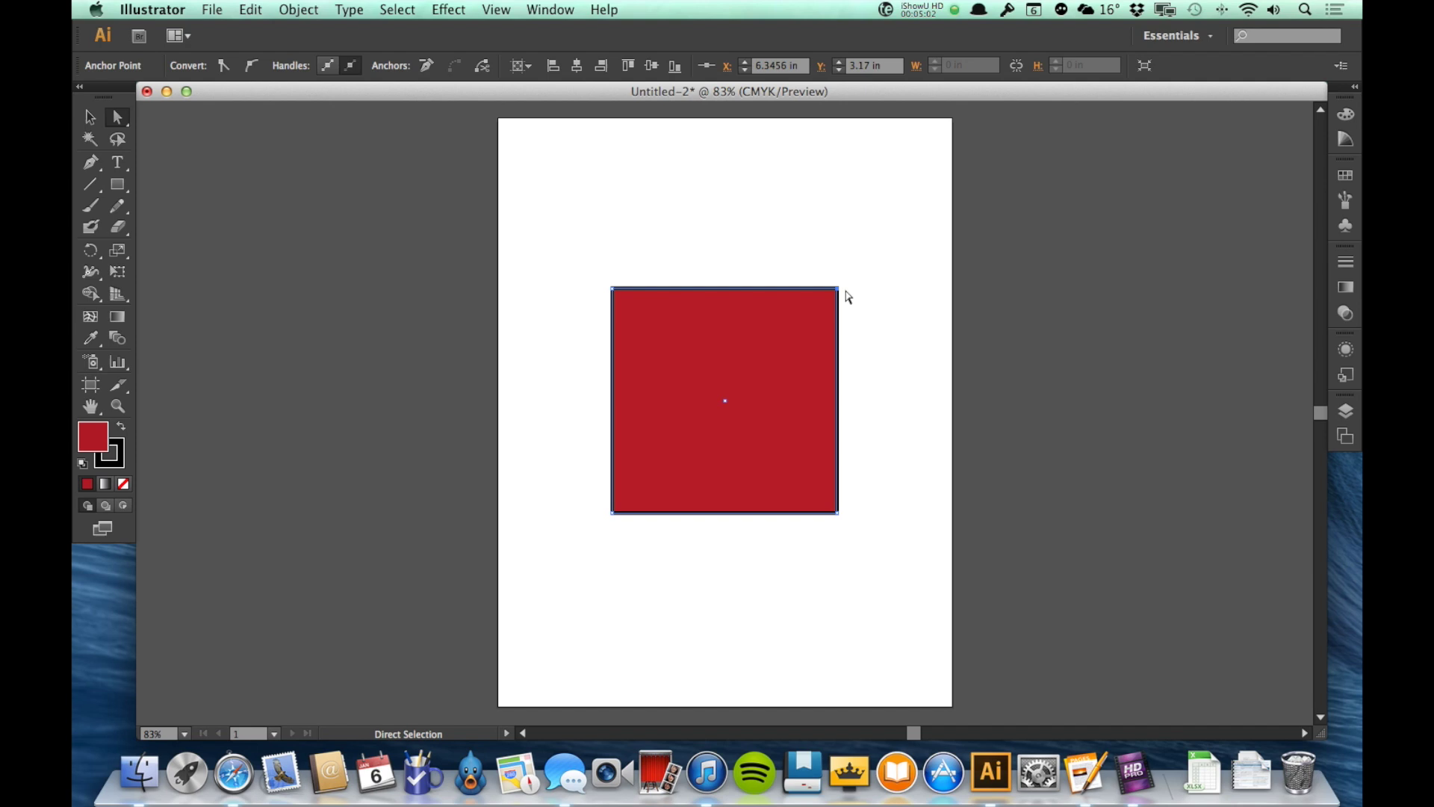
{"action": "left_click", "coordinate": [838, 289]}
{"action": "left_click_drag", "start_coordinate": [838, 289], "coordinate": [650, 469]}
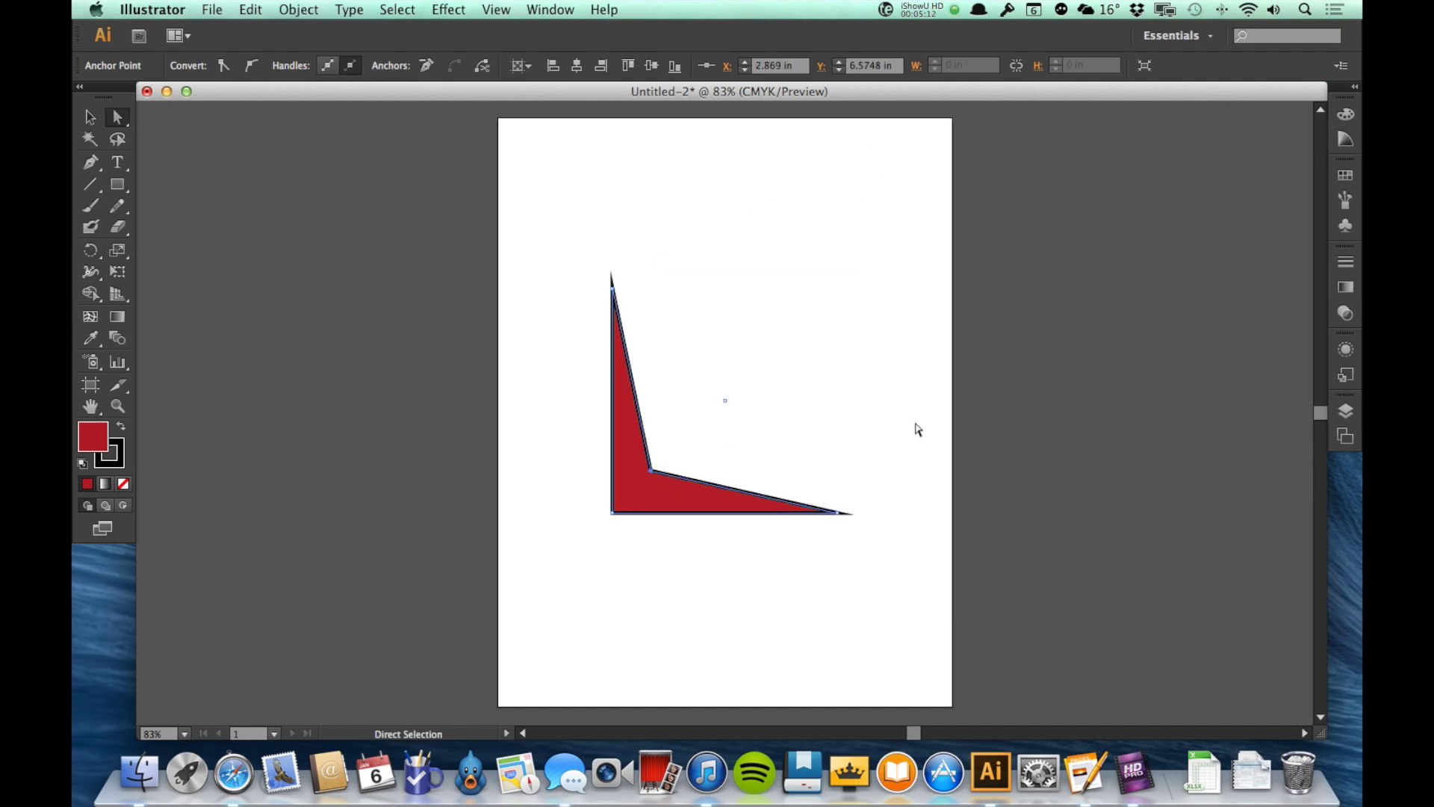
{"action": "left_click", "coordinate": [893, 483]}
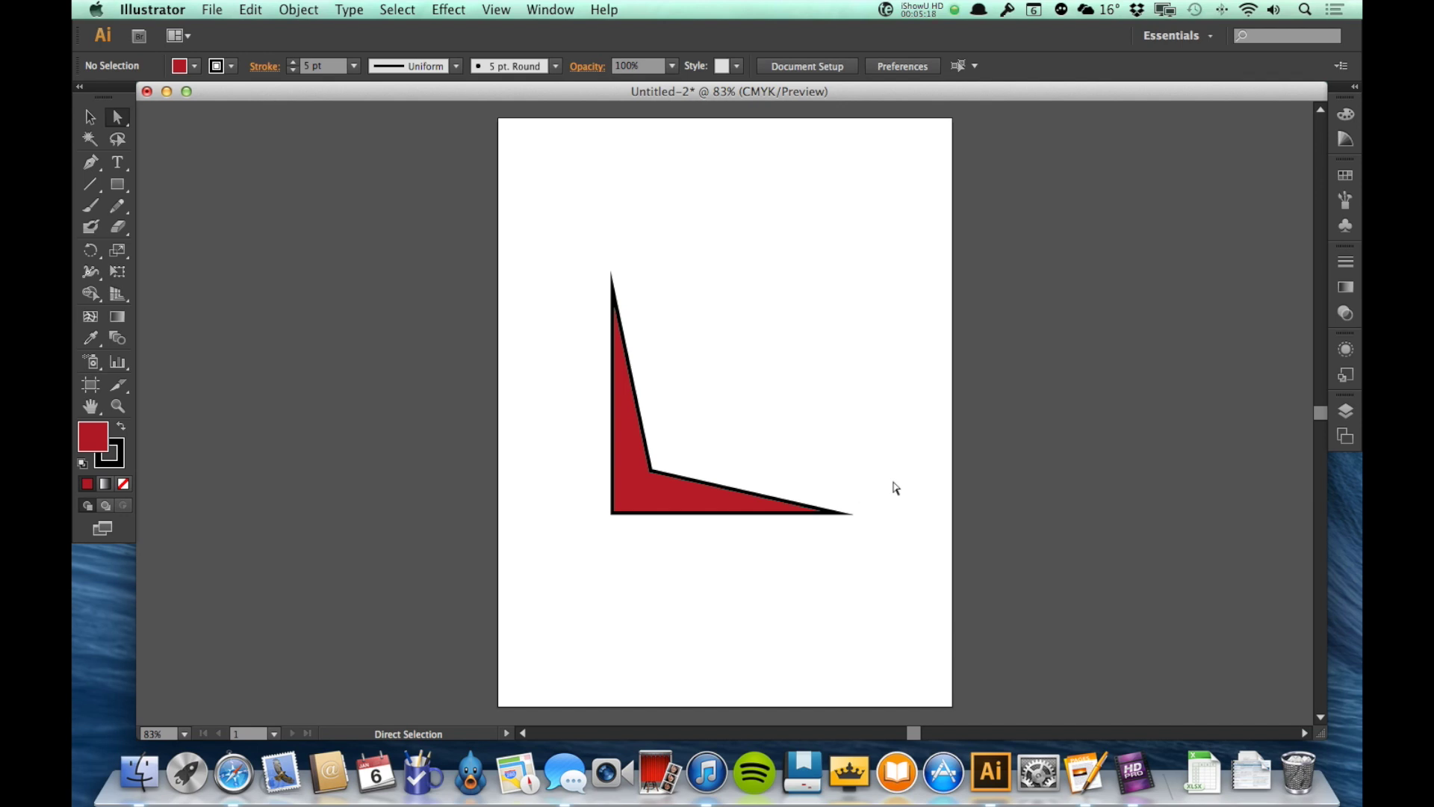
{"action": "key", "text": "super+z"}
{"action": "key", "text": "super+z"}
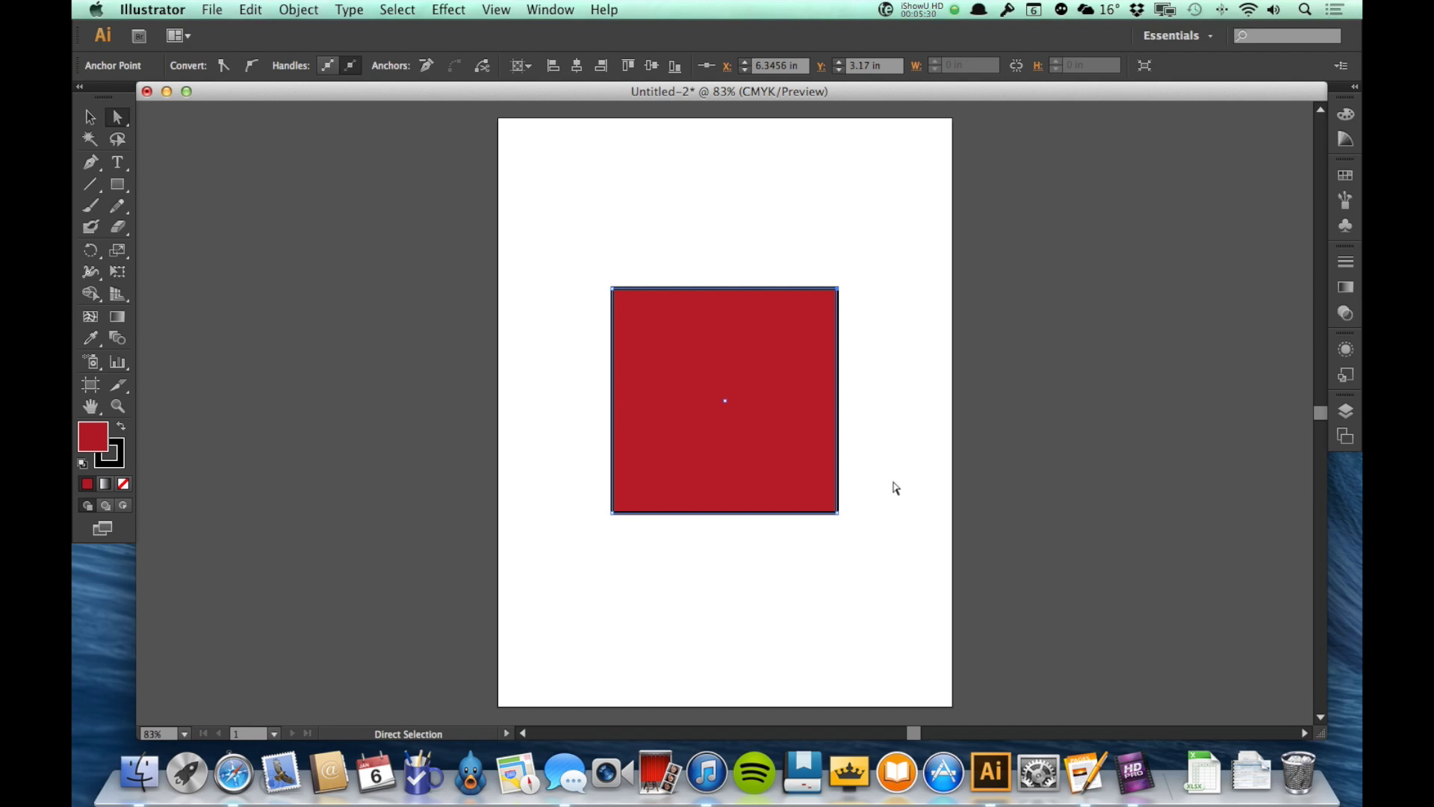
Zoom in to 200% on the square's lower-left corner, then back out to 100%
{"action": "left_click", "coordinate": [912, 498]}
{"action": "key", "text": "v"}
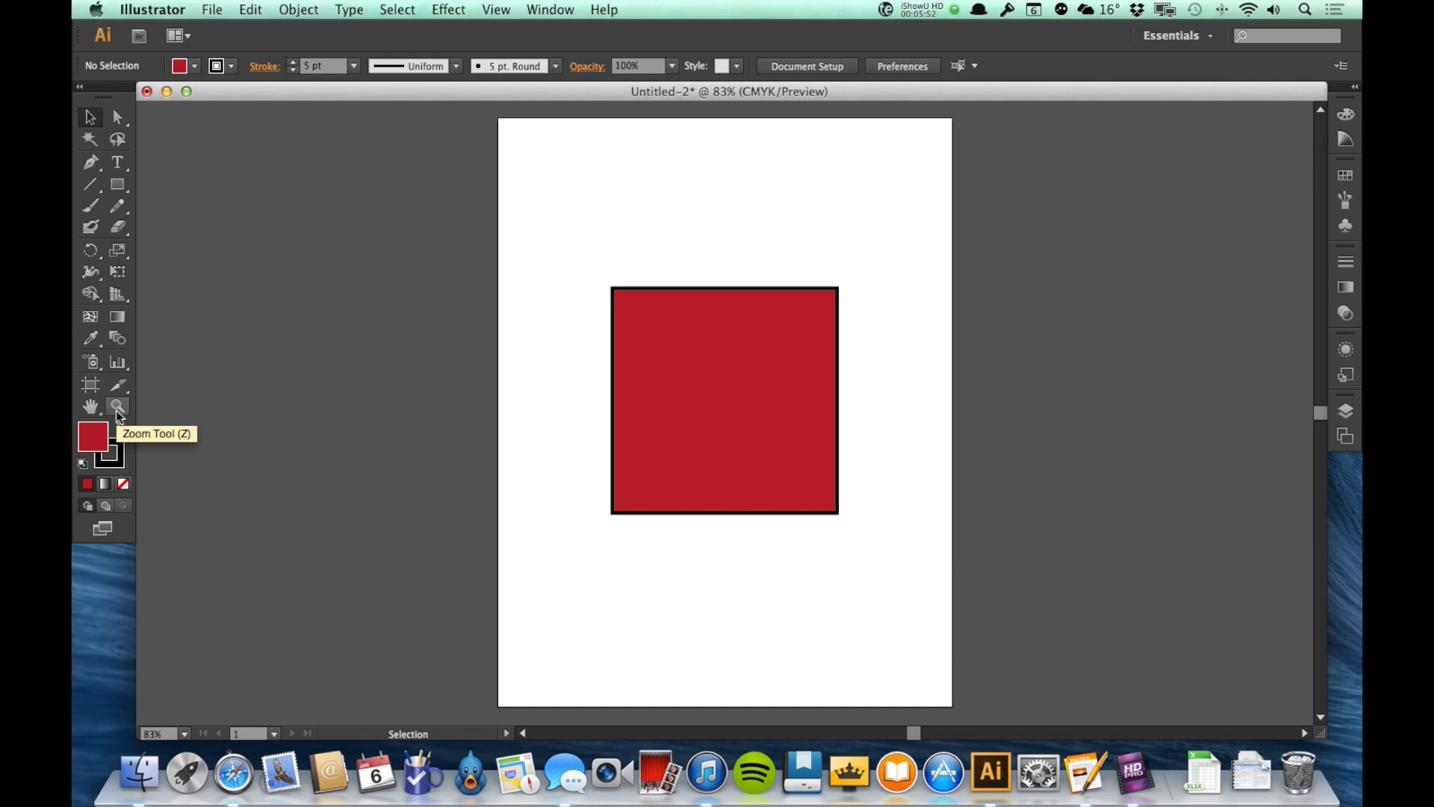
{"action": "left_click", "coordinate": [118, 413]}
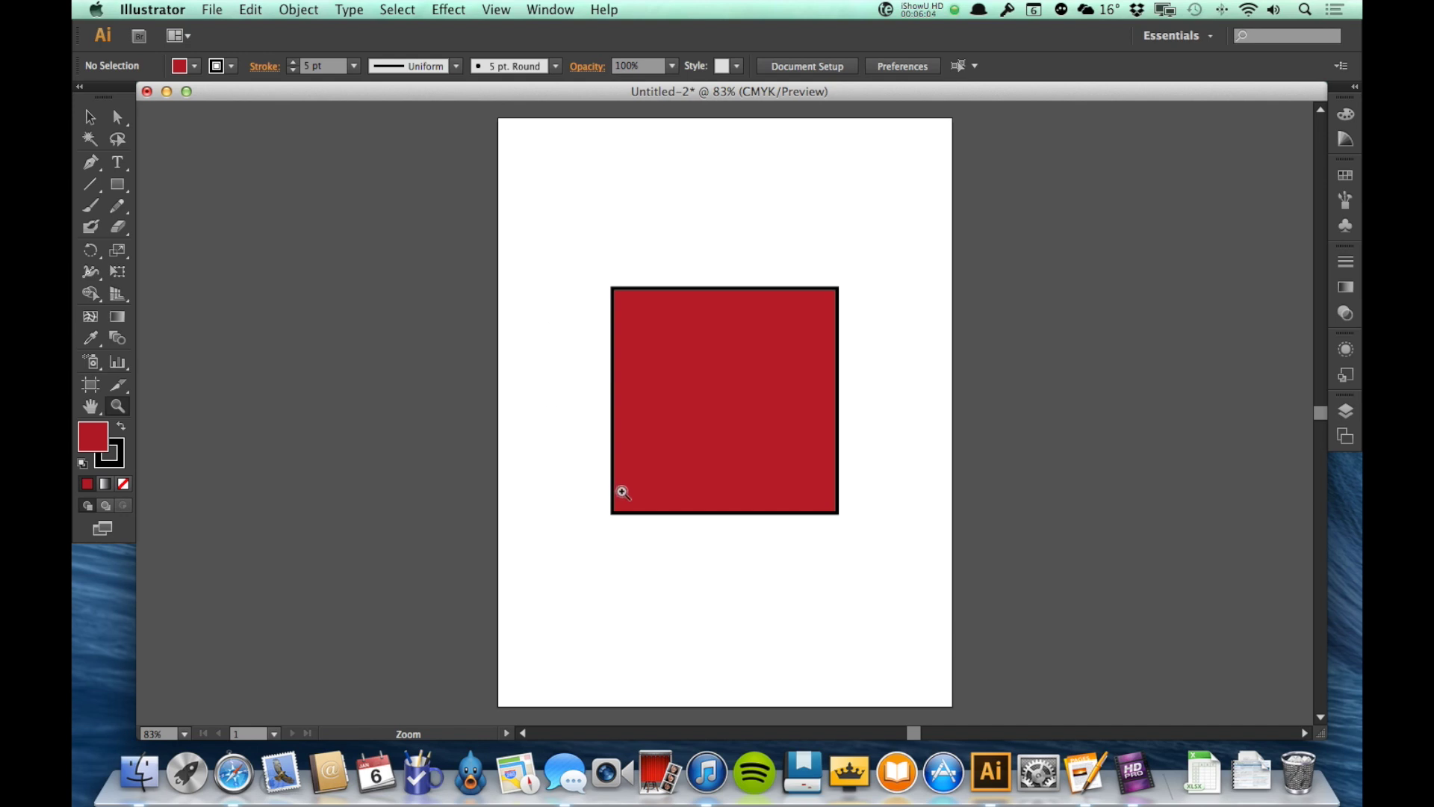
{"action": "left_click", "coordinate": [623, 493]}
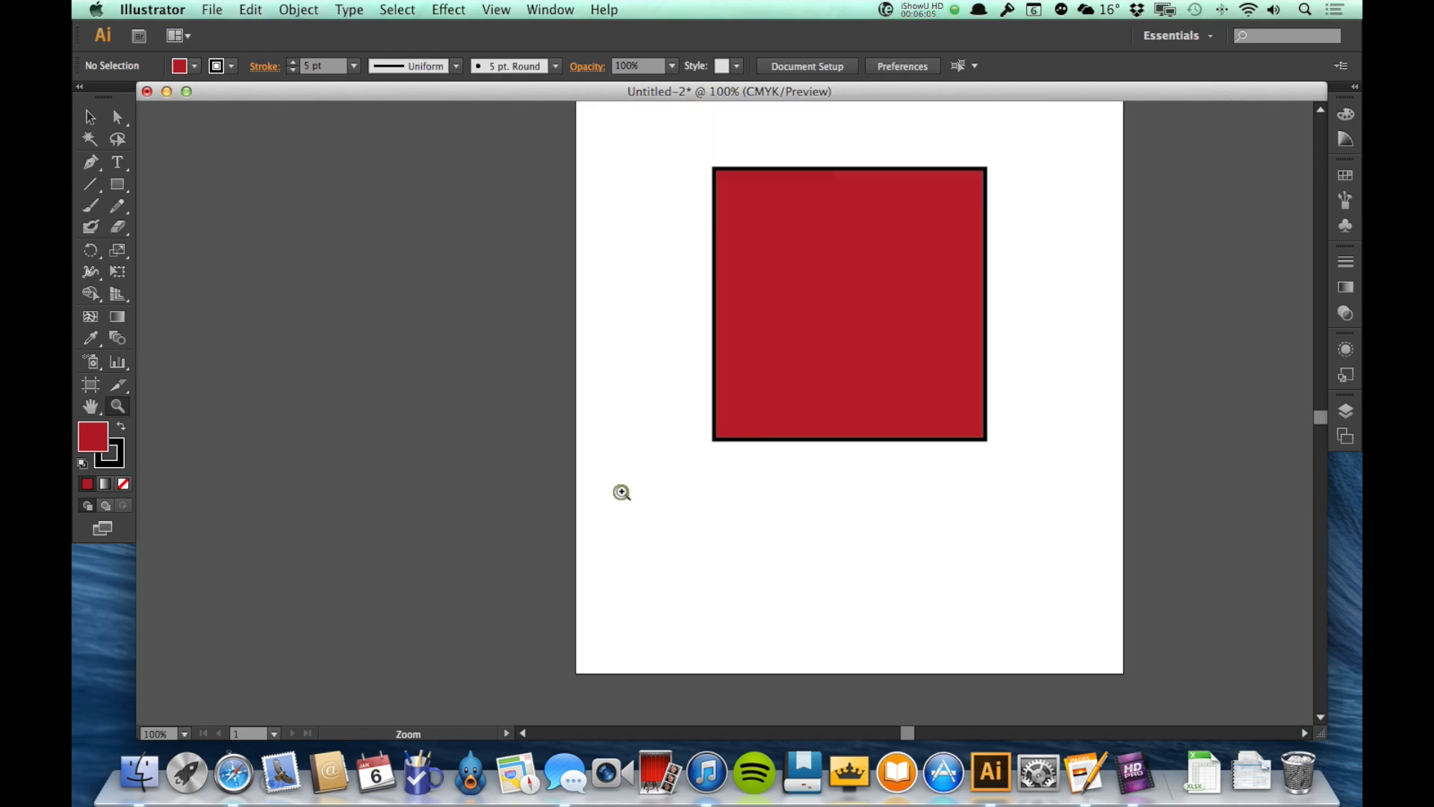
{"action": "left_click", "coordinate": [717, 439]}
{"action": "left_click", "coordinate": [738, 385]}
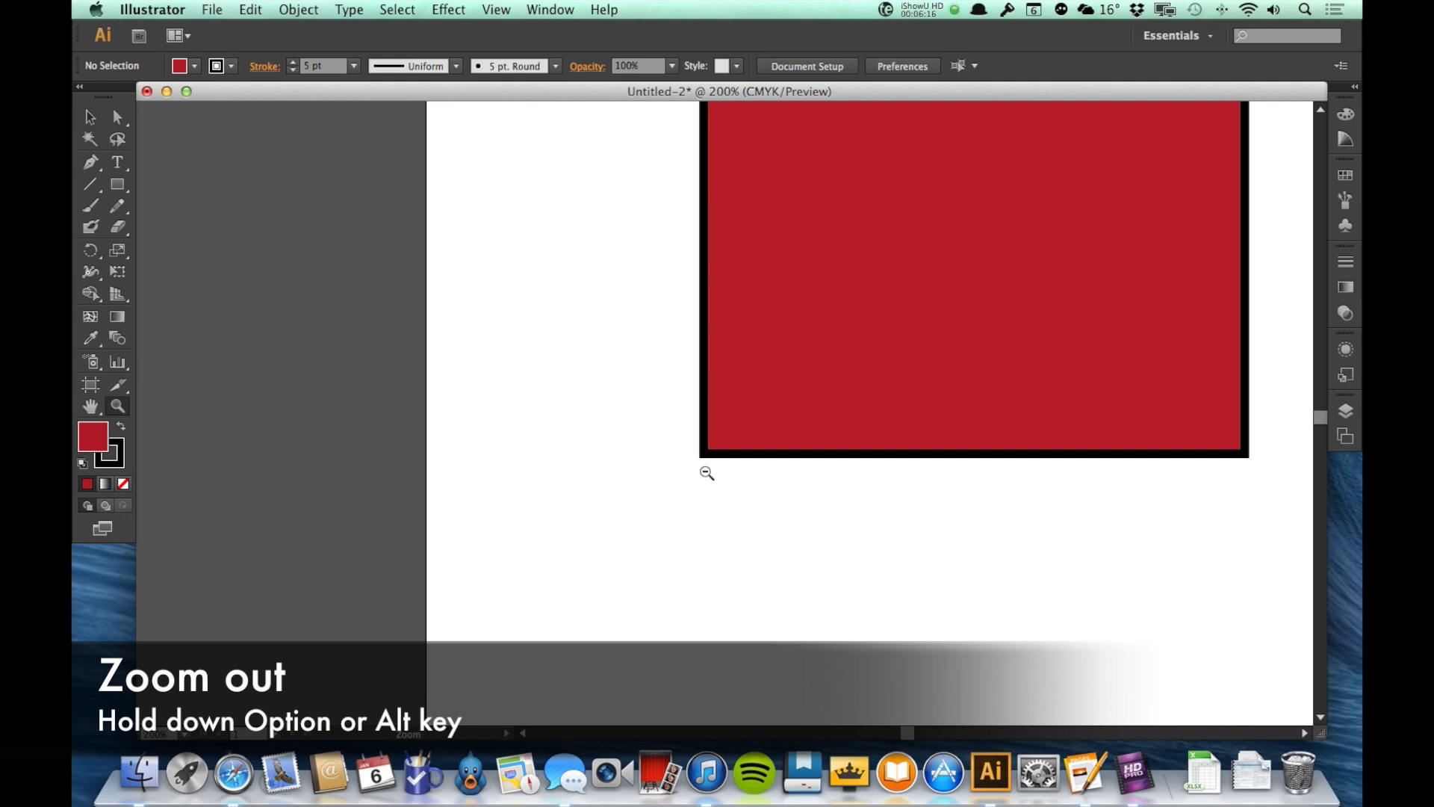
{"action": "left_click", "coordinate": [704, 471], "text": "alt"}
{"action": "left_click", "coordinate": [845, 278], "text": "alt"}
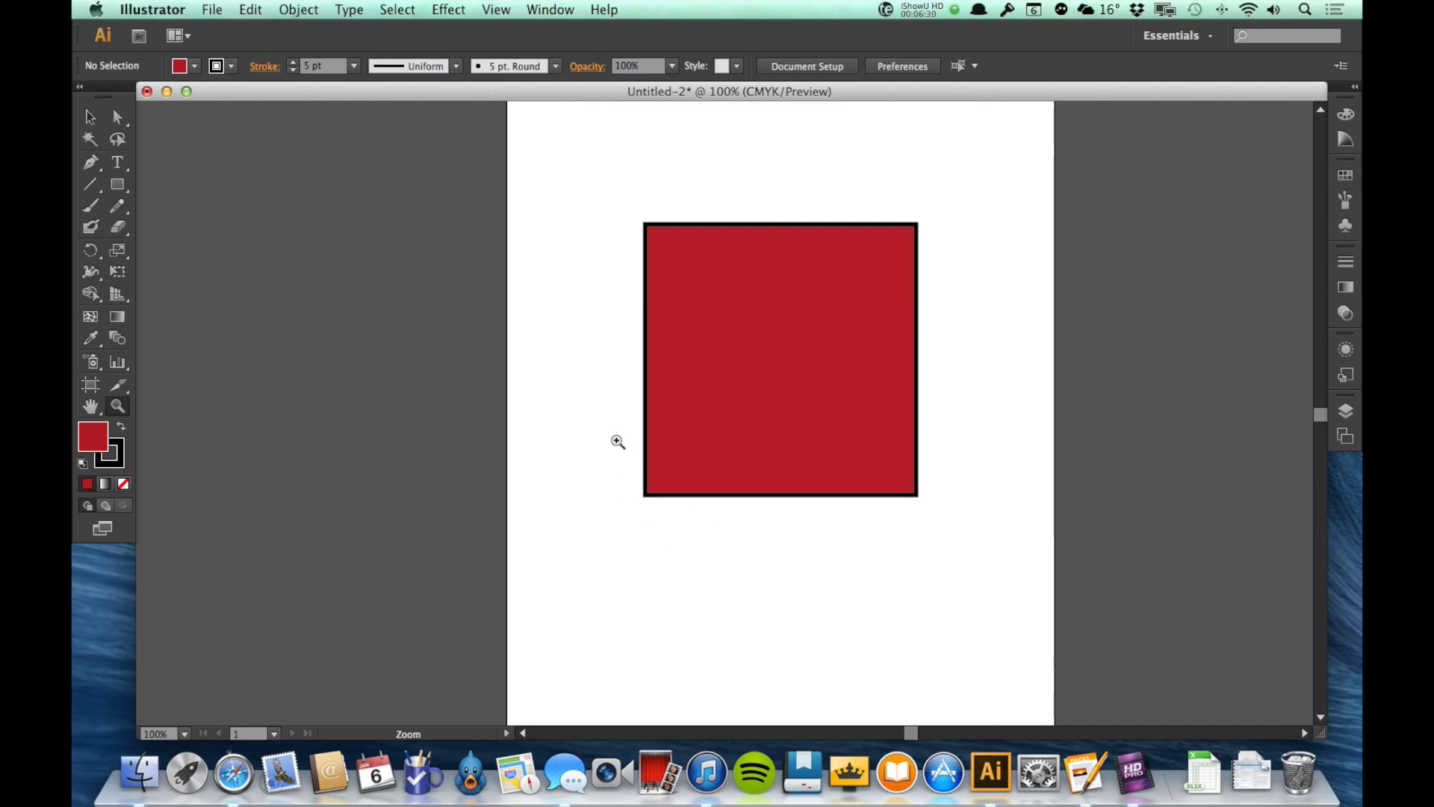
Marquee-zoom to about 638% around the square's lower-left corner
{"action": "left_click_drag", "start_coordinate": [613, 439], "coordinate": [741, 538]}
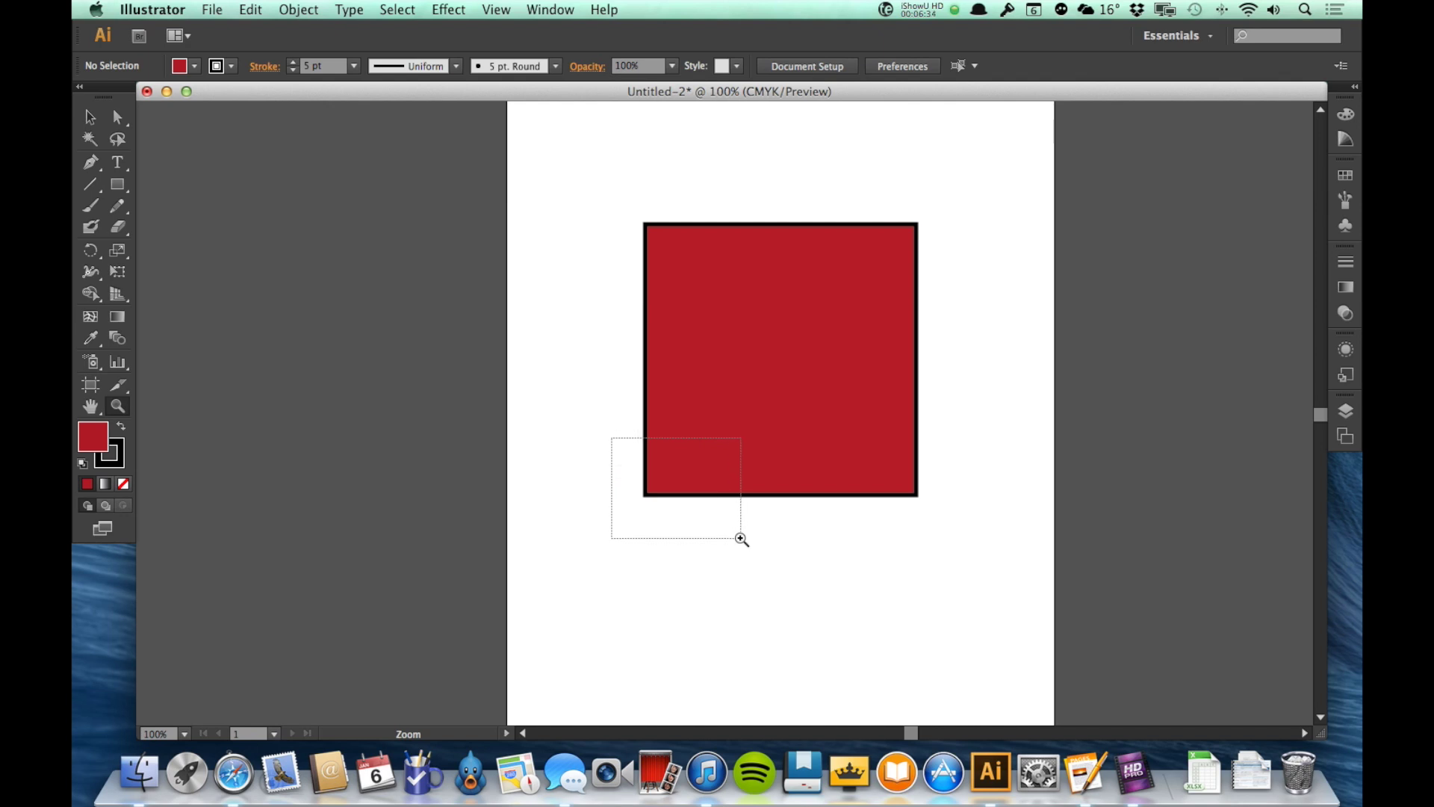
{"action": "left_click_drag", "start_coordinate": [741, 539], "coordinate": [724, 536]}
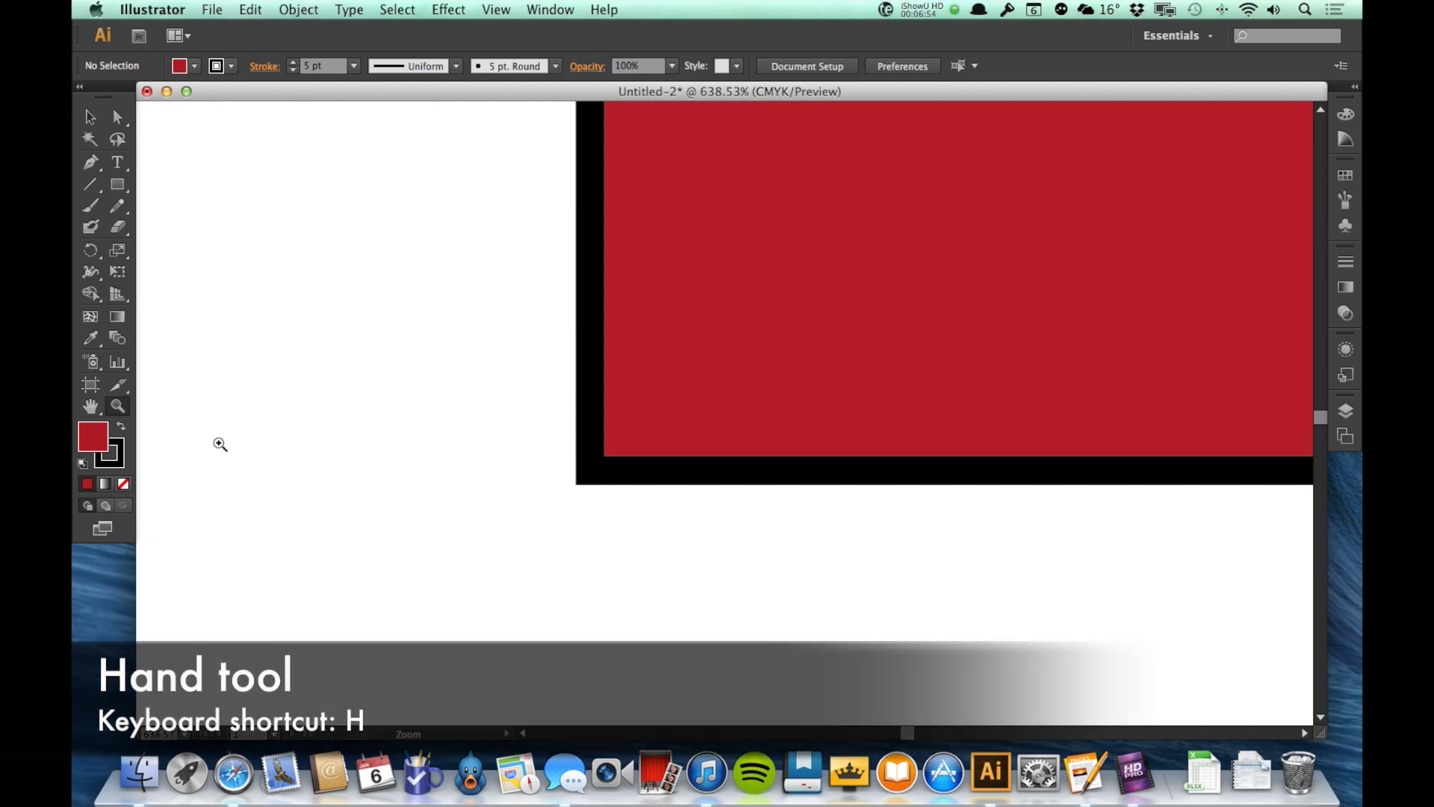
{"action": "left_click", "coordinate": [90, 410]}
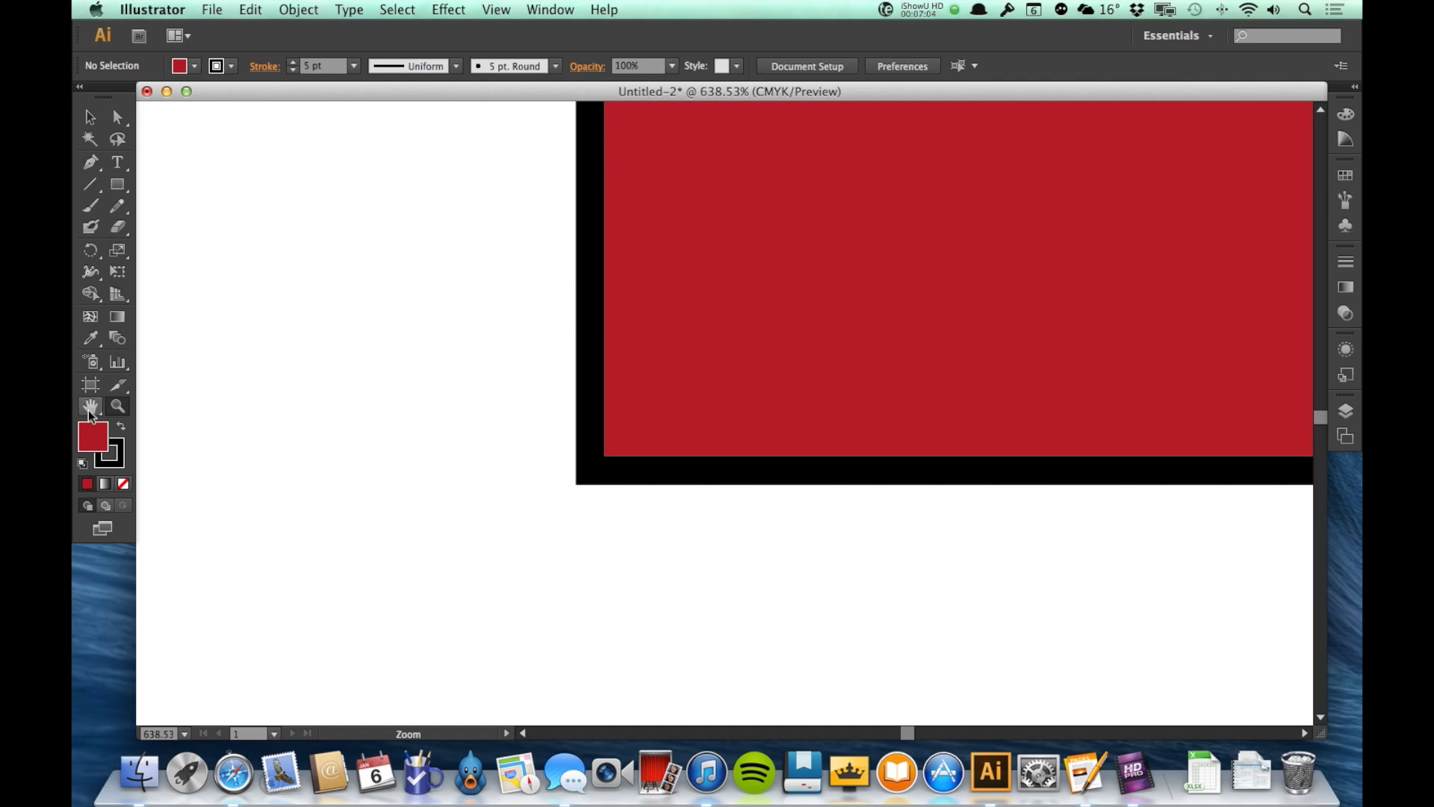
Pan the canvas until the square's bottom-left corner and thick black border are visible
{"action": "left_click", "coordinate": [90, 409]}
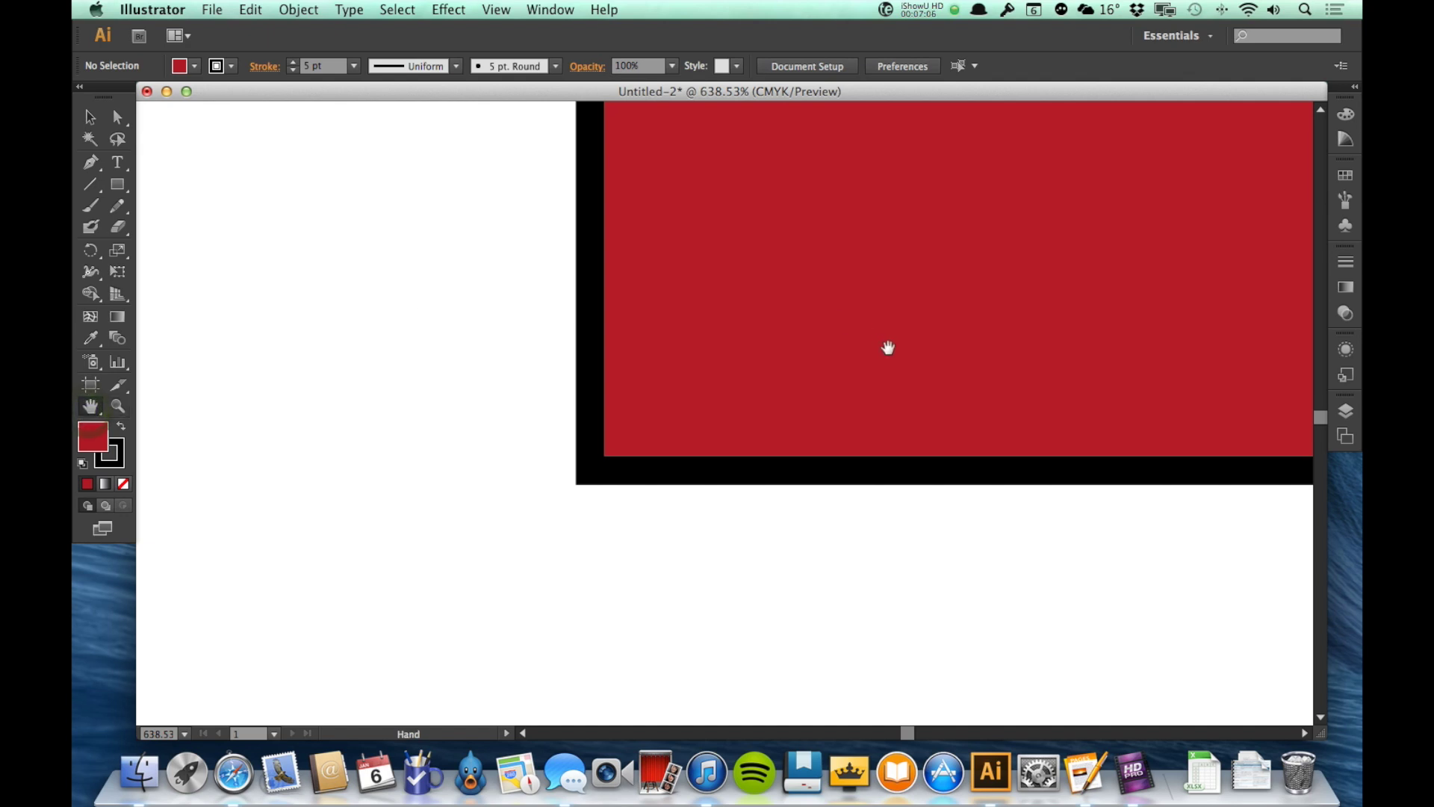
{"action": "left_click_drag", "start_coordinate": [900, 355], "coordinate": [957, 569]}
{"action": "left_click_drag", "start_coordinate": [682, 256], "coordinate": [643, 211]}
{"action": "left_click_drag", "start_coordinate": [839, 458], "coordinate": [589, 362]}
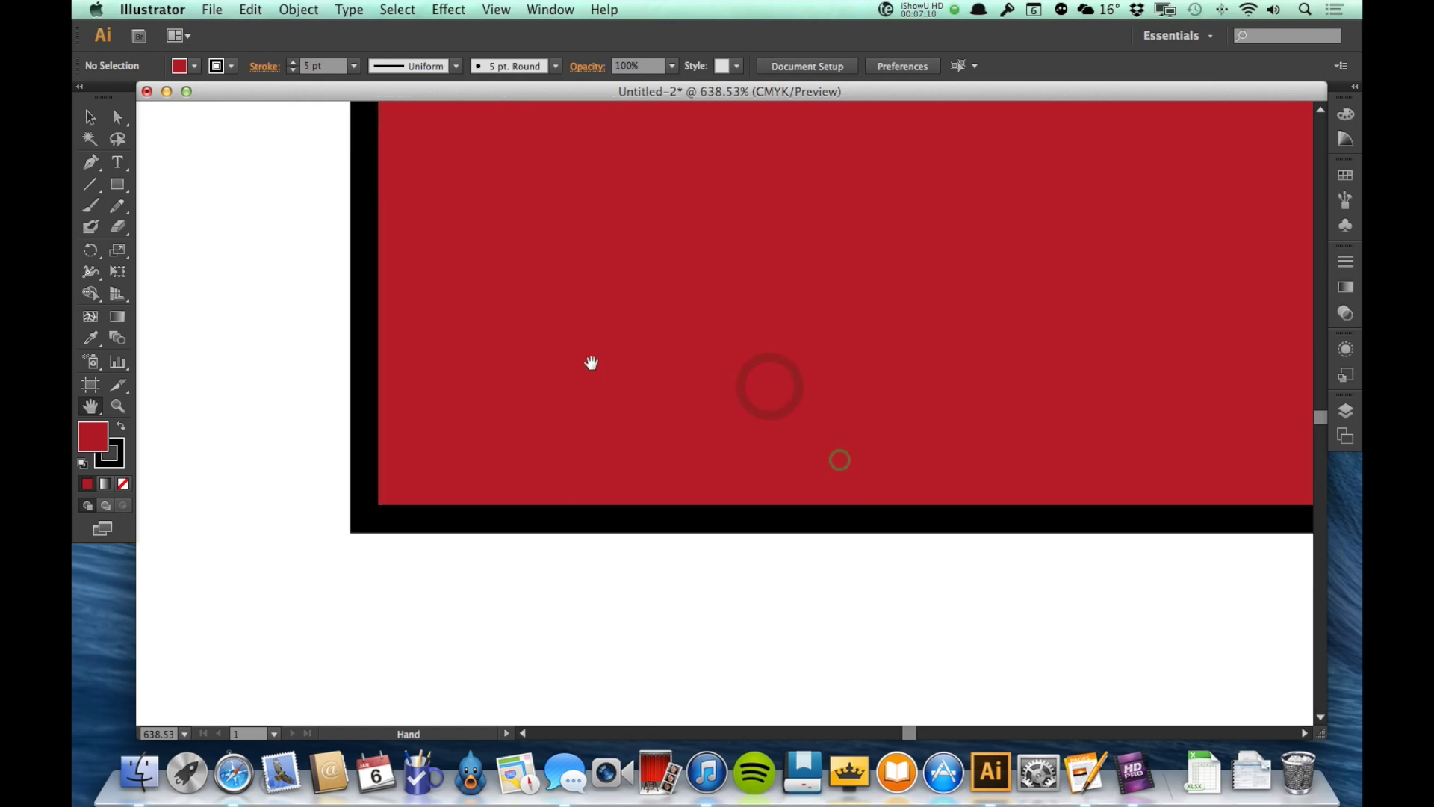
{"action": "left_click_drag", "start_coordinate": [961, 405], "coordinate": [705, 429]}
{"action": "left_click_drag", "start_coordinate": [449, 439], "coordinate": [819, 405]}
{"action": "left_click_drag", "start_coordinate": [448, 272], "coordinate": [401, 299]}
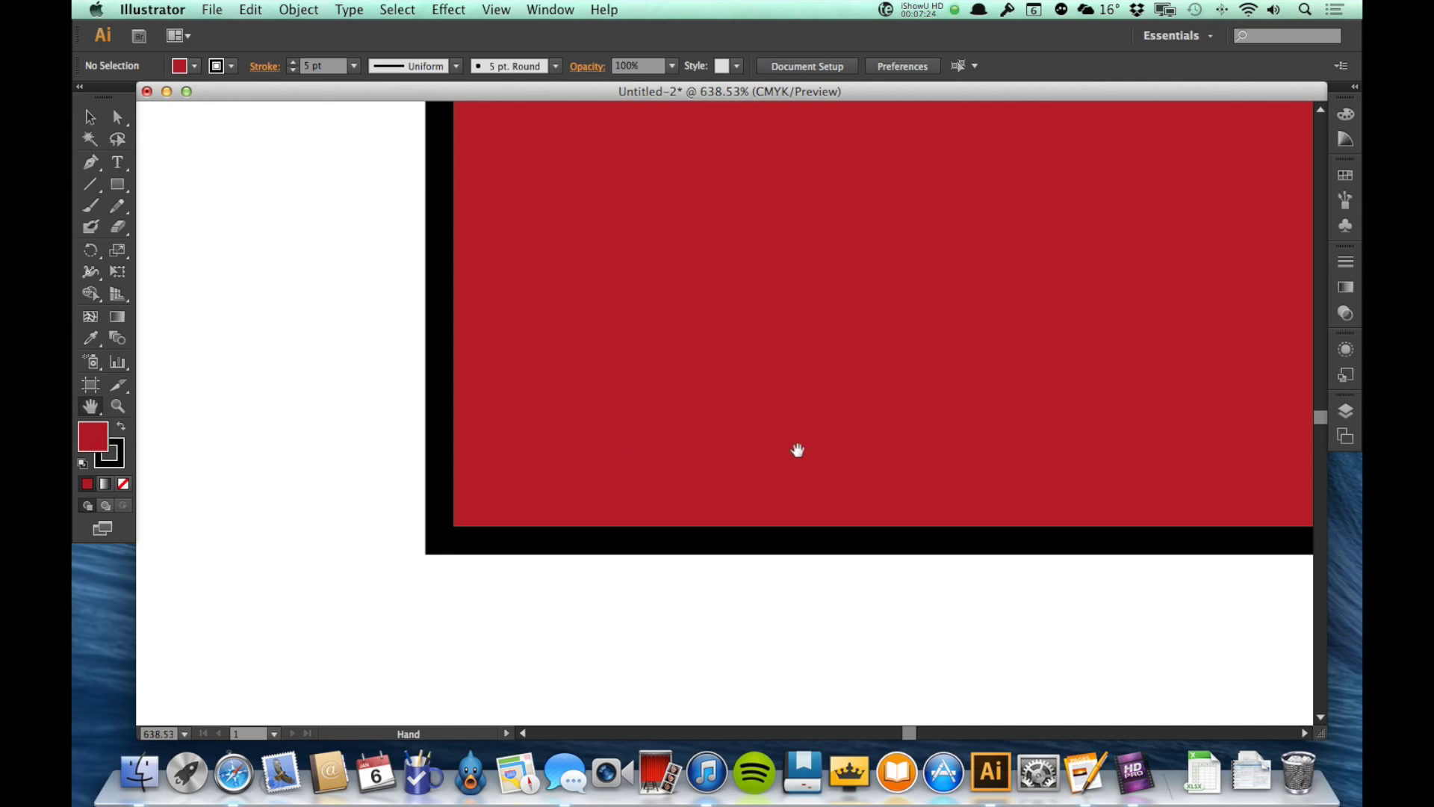
{"action": "left_click_drag", "start_coordinate": [894, 440], "coordinate": [612, 400]}
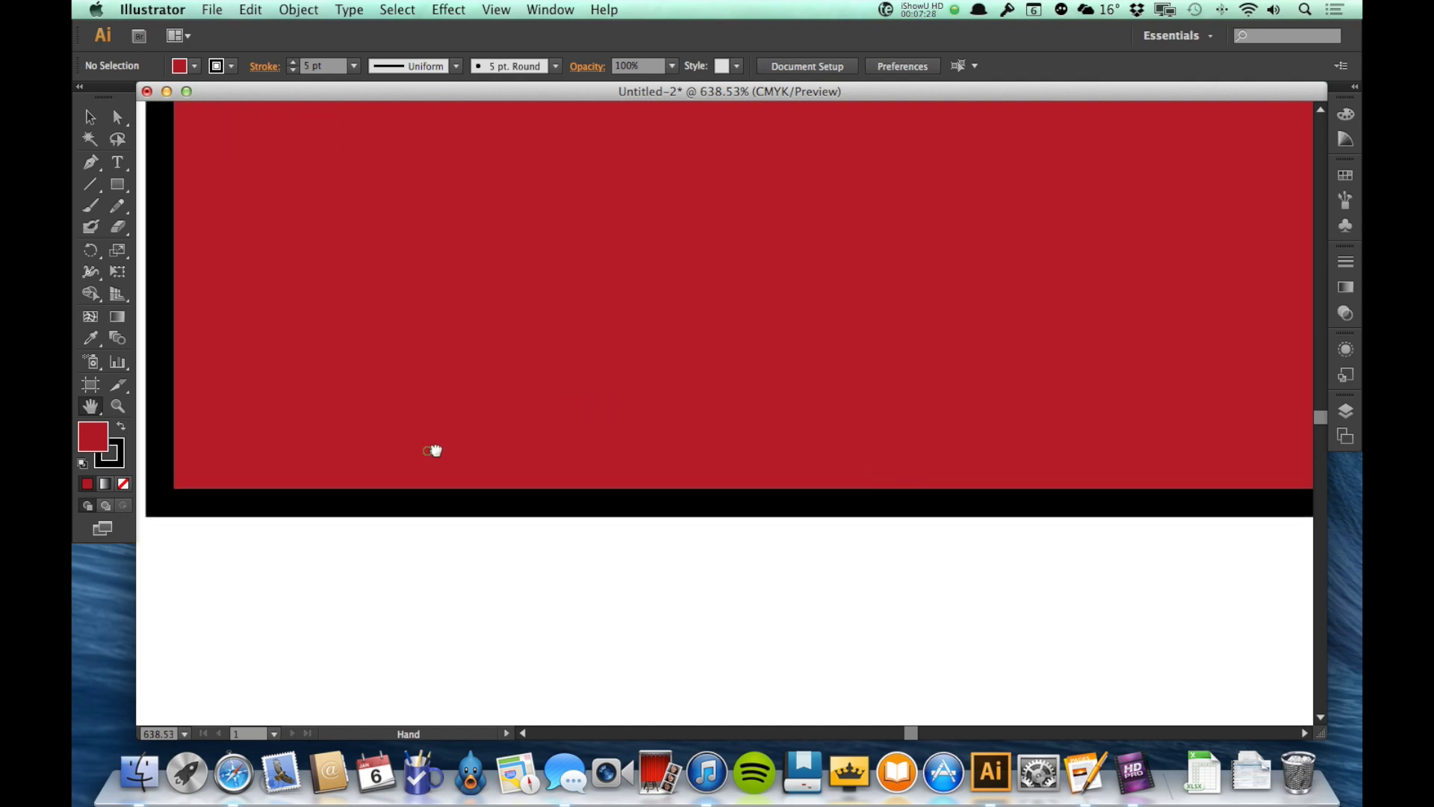
{"action": "left_click_drag", "start_coordinate": [427, 450], "coordinate": [621, 472]}
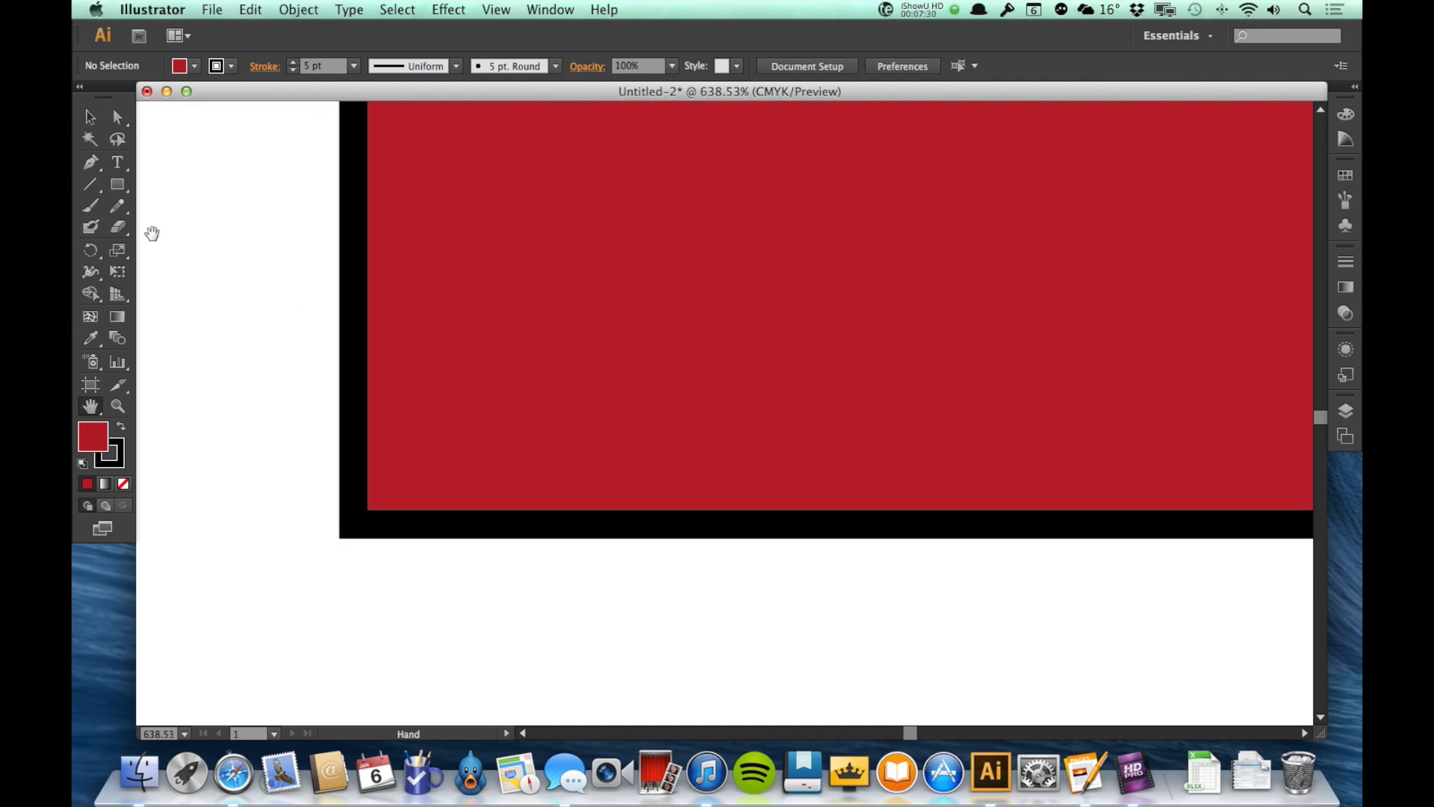
Paint five curved black Paintbrush strokes down across the square's bottom edge, panning between them
{"action": "left_click", "coordinate": [90, 207]}
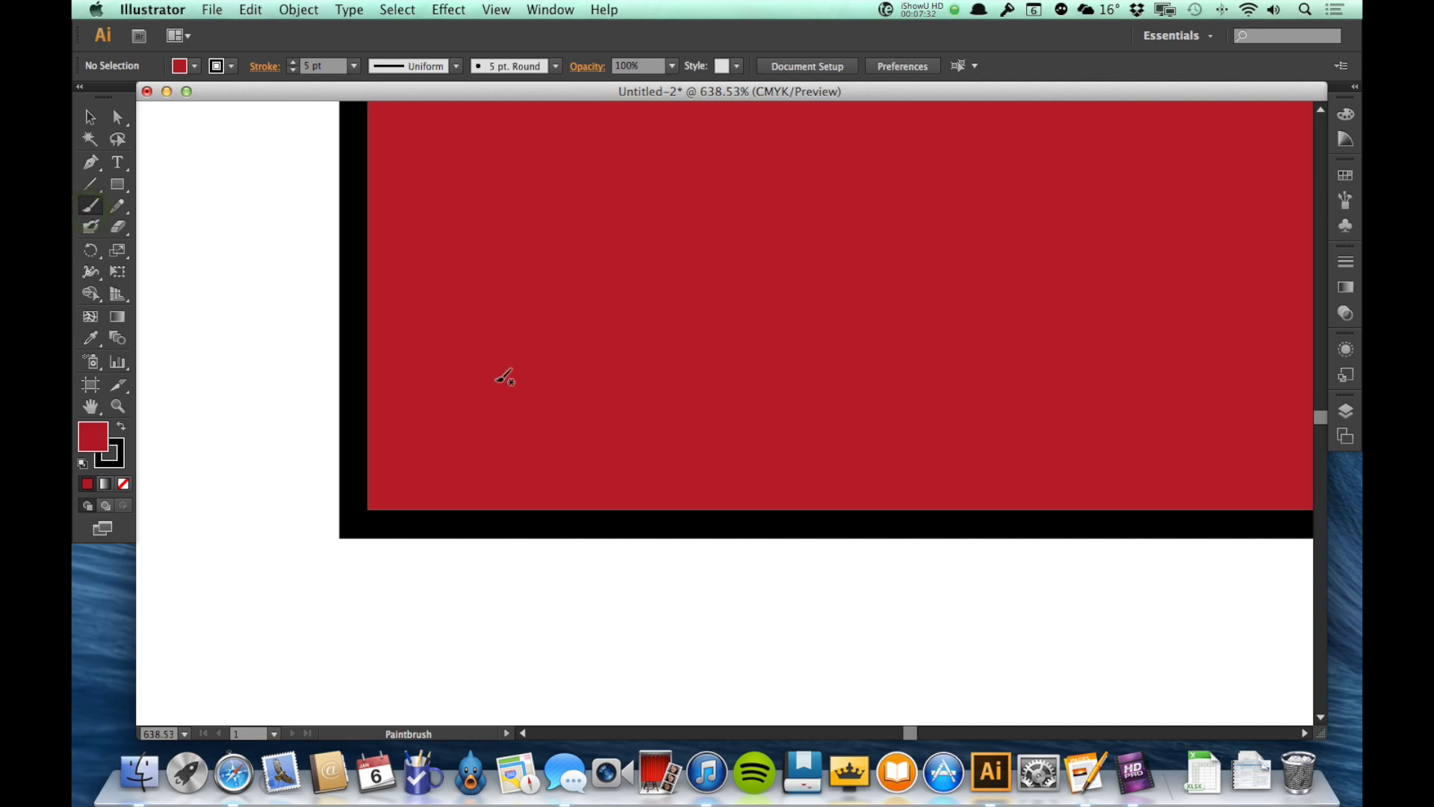
{"action": "mouse_move", "coordinate": [487, 373]}
{"action": "left_mouse_down"}
{"action": "mouse_move", "coordinate": [519, 392]}
{"action": "mouse_move", "coordinate": [599, 543]}
{"action": "mouse_move", "coordinate": [607, 620]}
{"action": "left_mouse_up"}
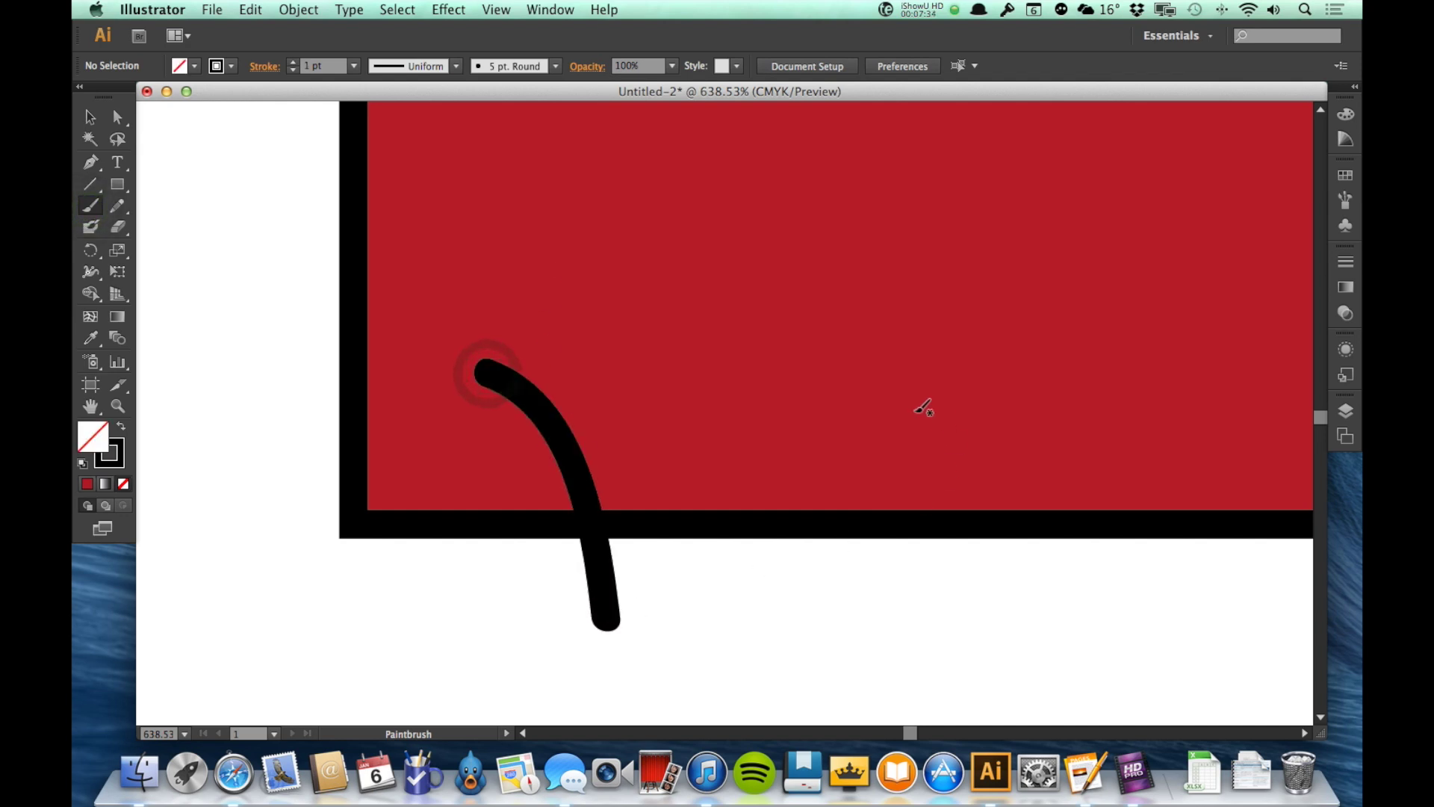
{"action": "mouse_move", "coordinate": [749, 359]}
{"action": "left_mouse_down"}
{"action": "mouse_move", "coordinate": [893, 587]}
{"action": "mouse_move", "coordinate": [897, 627]}
{"action": "left_mouse_up"}
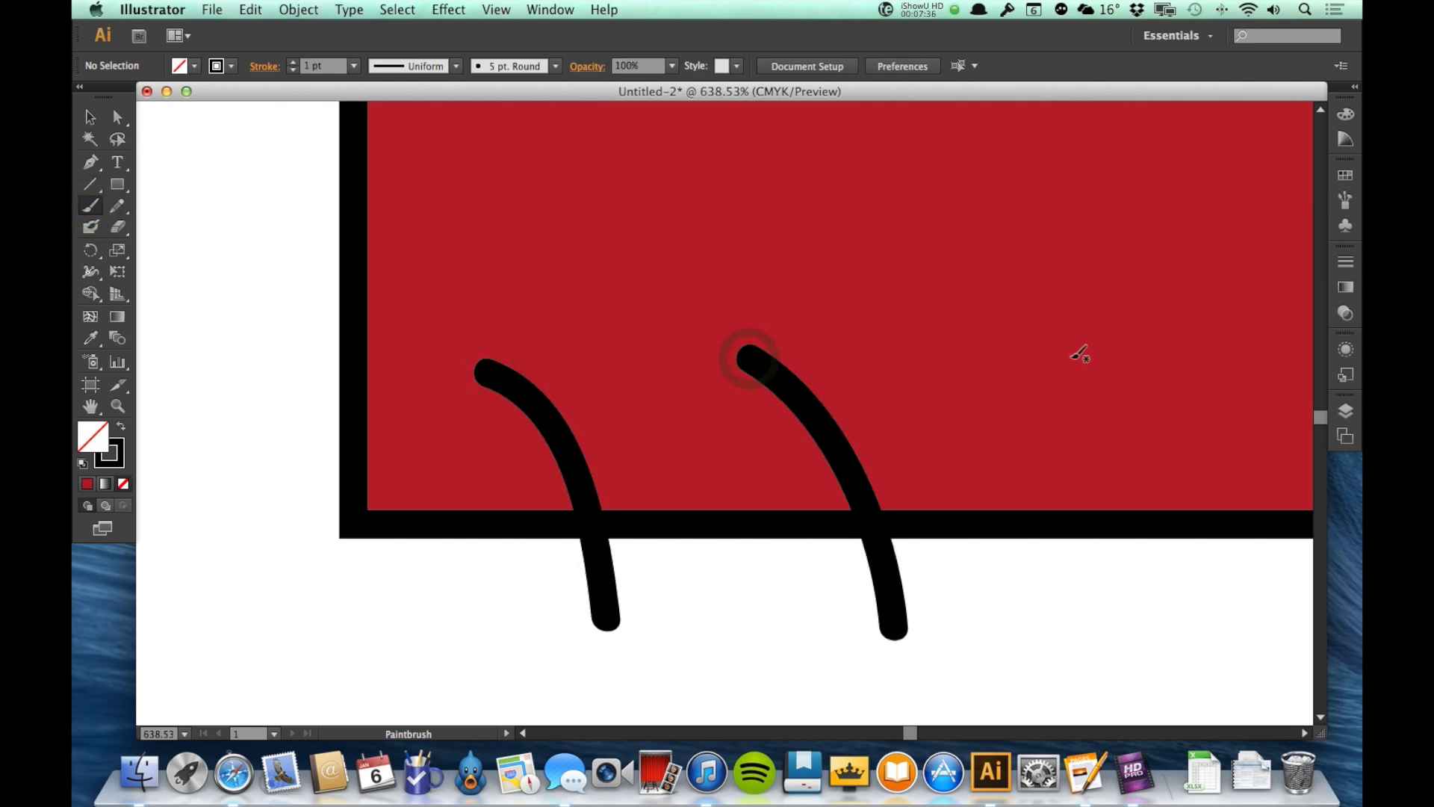
{"action": "mouse_move", "coordinate": [1071, 359]}
{"action": "left_mouse_down"}
{"action": "mouse_move", "coordinate": [1213, 640]}
{"action": "mouse_move", "coordinate": [1198, 671]}
{"action": "left_mouse_up"}
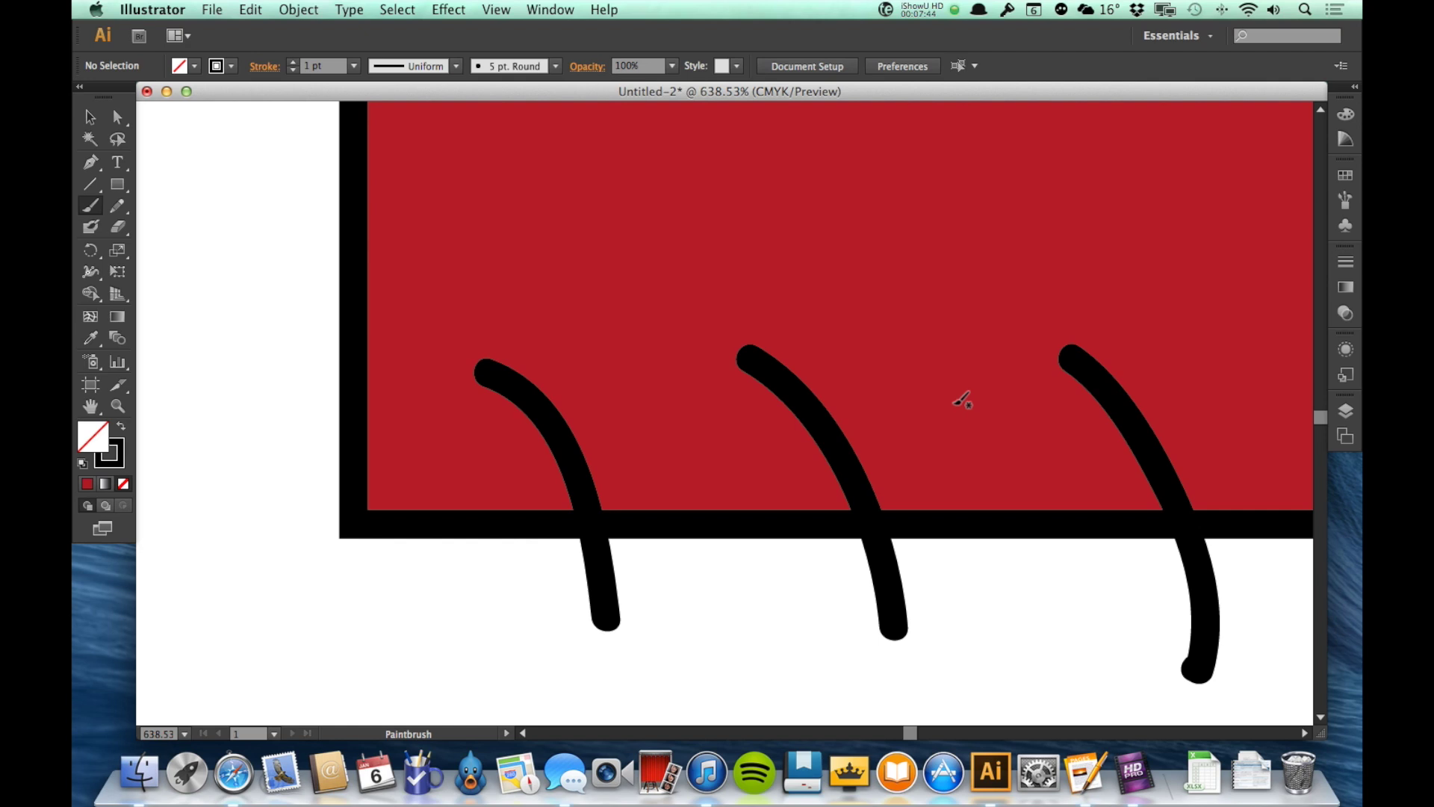
{"action": "key", "text": "space"}
{"action": "key", "text": "space"}
{"action": "left_click_drag", "start_coordinate": [1015, 423], "coordinate": [663, 406]}
{"action": "left_click_drag", "start_coordinate": [1123, 404], "coordinate": [515, 356]}
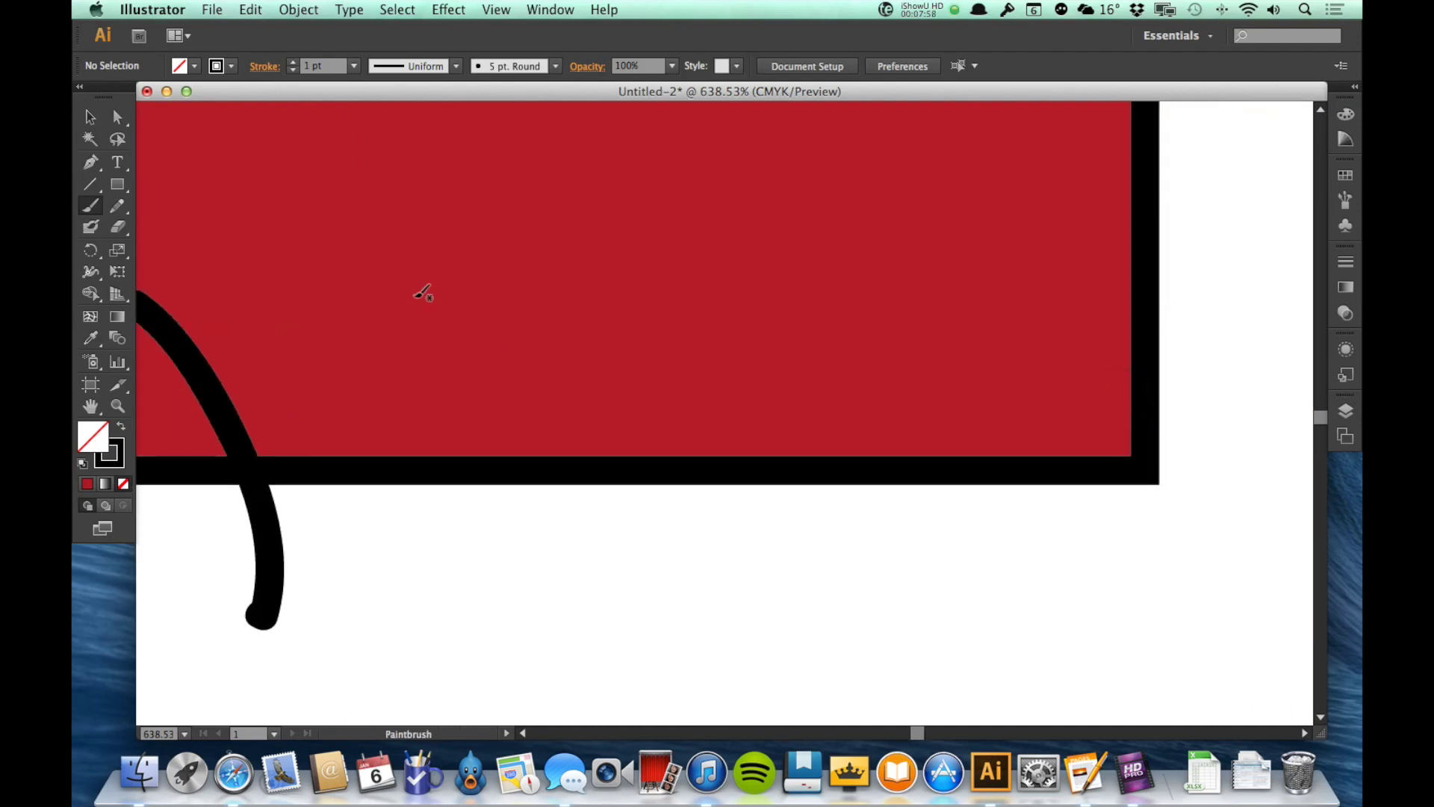
{"action": "mouse_move", "coordinate": [402, 273]}
{"action": "left_mouse_down"}
{"action": "mouse_move", "coordinate": [546, 533]}
{"action": "mouse_move", "coordinate": [550, 585]}
{"action": "left_mouse_up"}
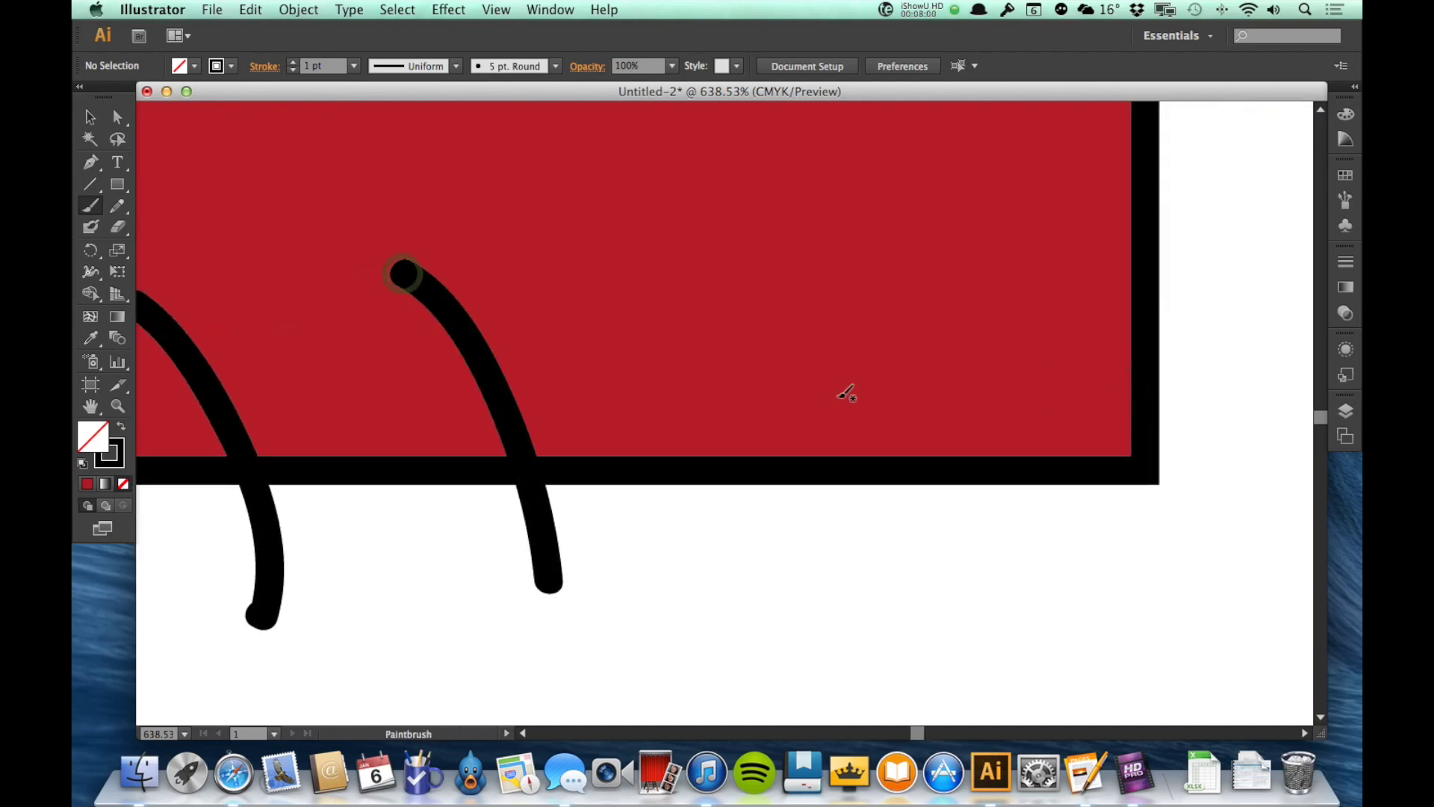
{"action": "mouse_move", "coordinate": [691, 250]}
{"action": "left_mouse_down"}
{"action": "mouse_move", "coordinate": [855, 555]}
{"action": "mouse_move", "coordinate": [861, 644]}
{"action": "left_mouse_up"}
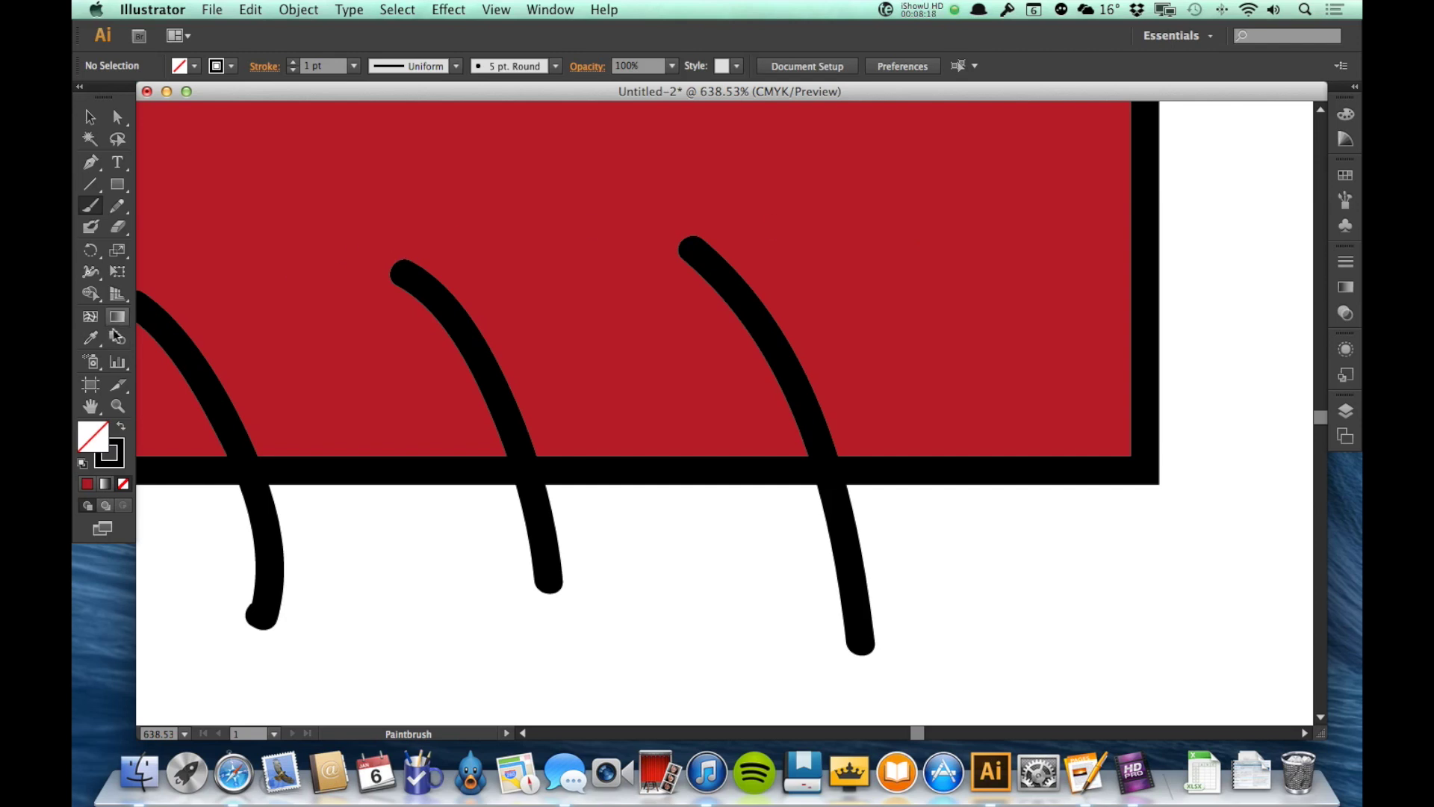
Show the square at 100%, then marquee-zoom onto the brush strokes along its bottom edge
{"action": "double_click", "coordinate": [116, 407]}
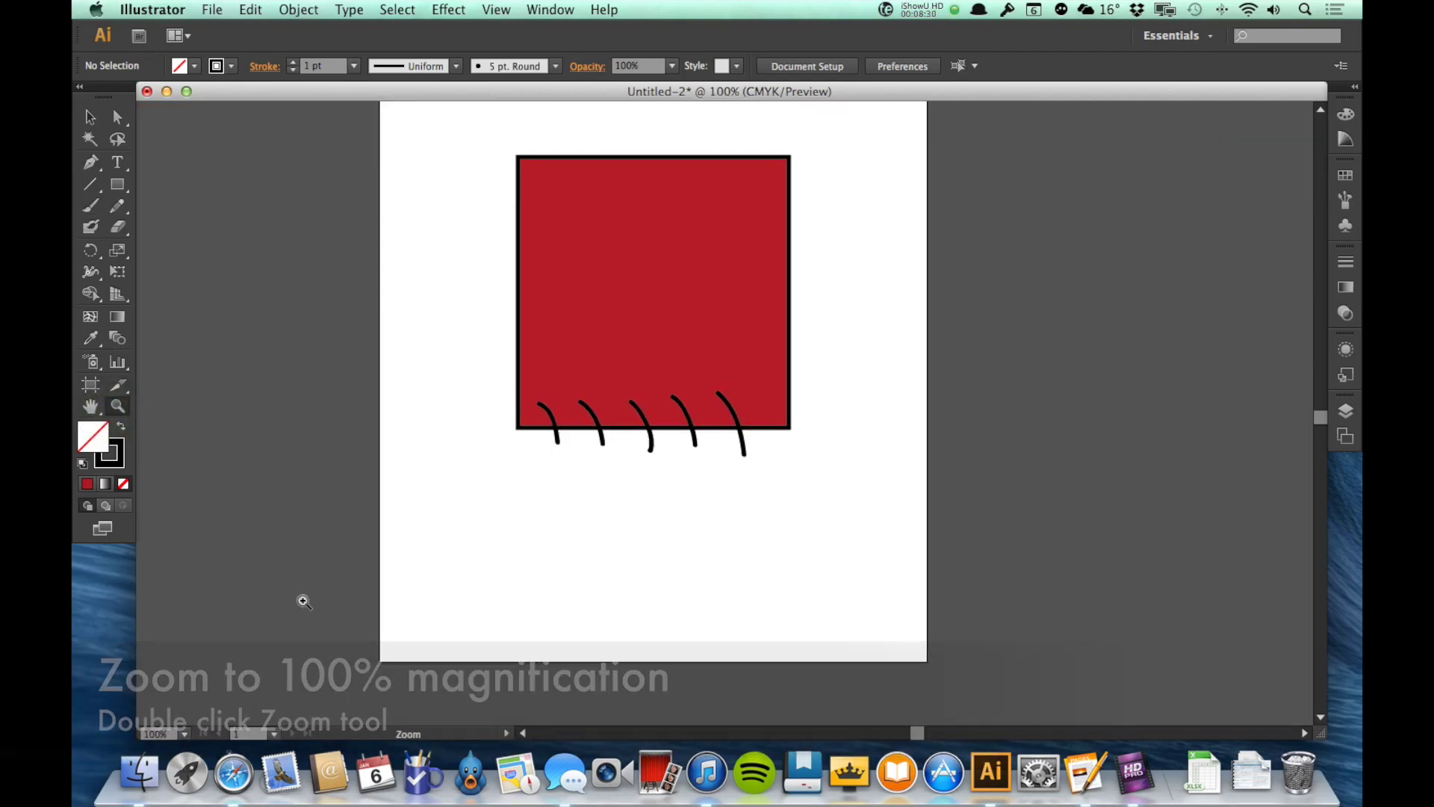
{"action": "left_click", "coordinate": [183, 734]}
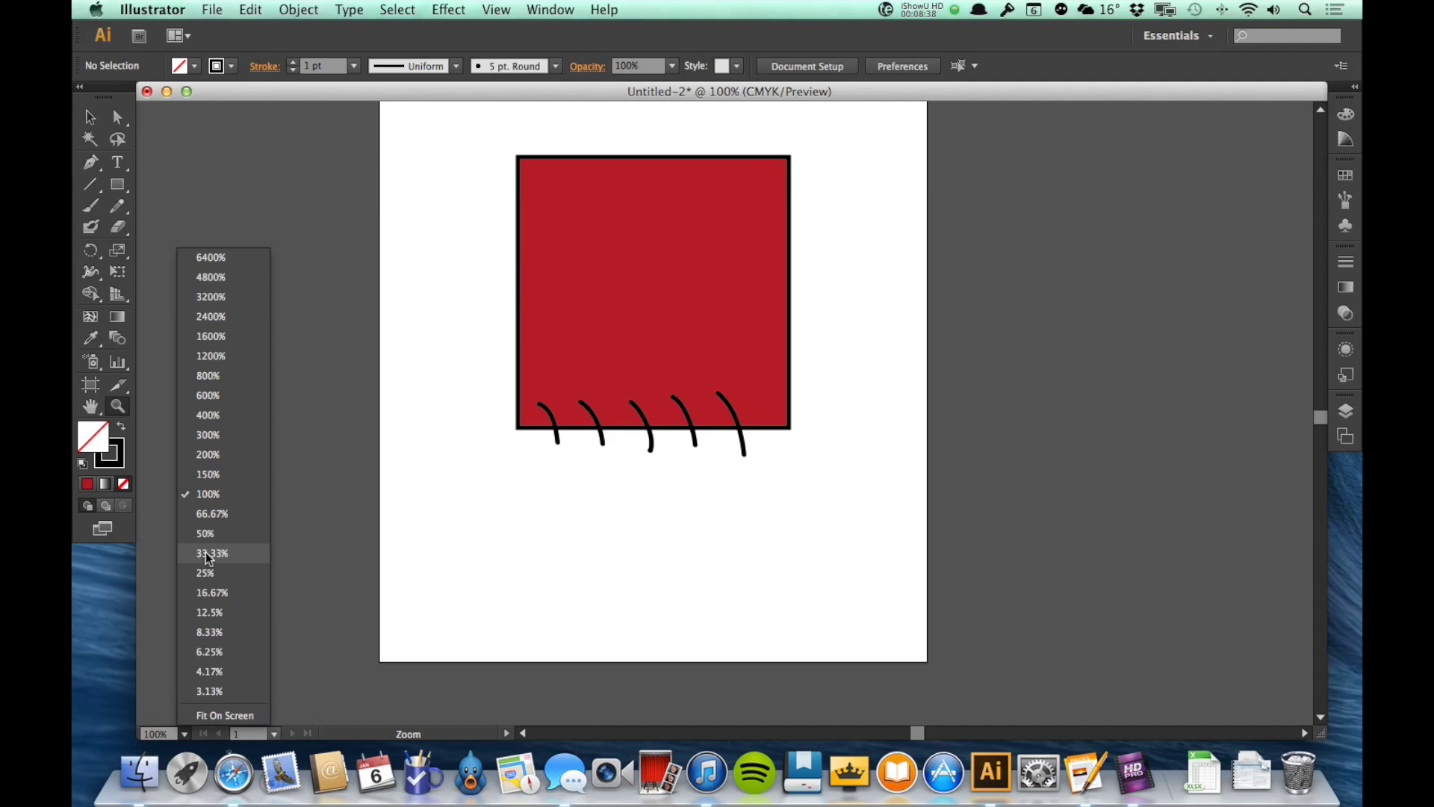
{"action": "left_click", "coordinate": [185, 736]}
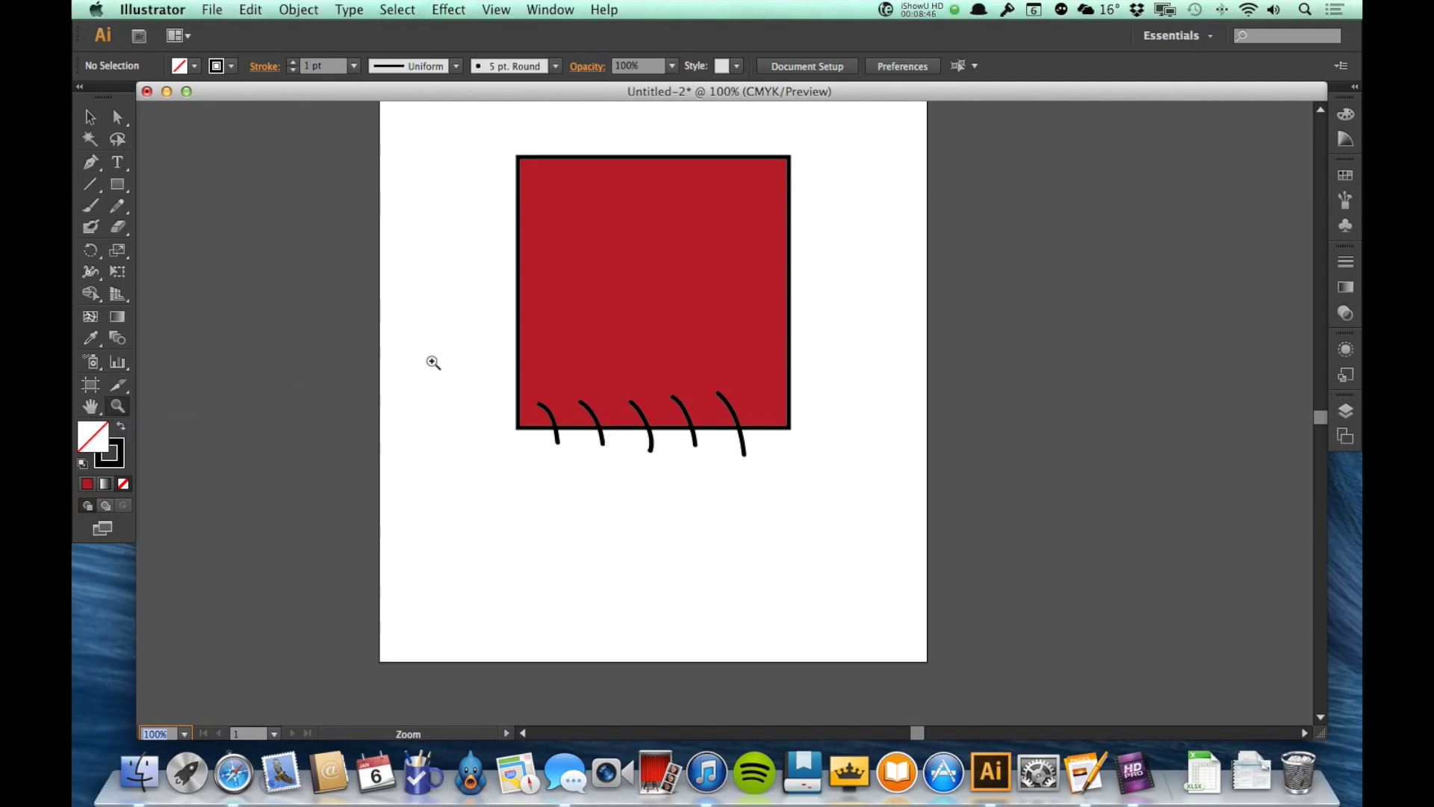
{"action": "left_click_drag", "start_coordinate": [500, 356], "coordinate": [556, 409]}
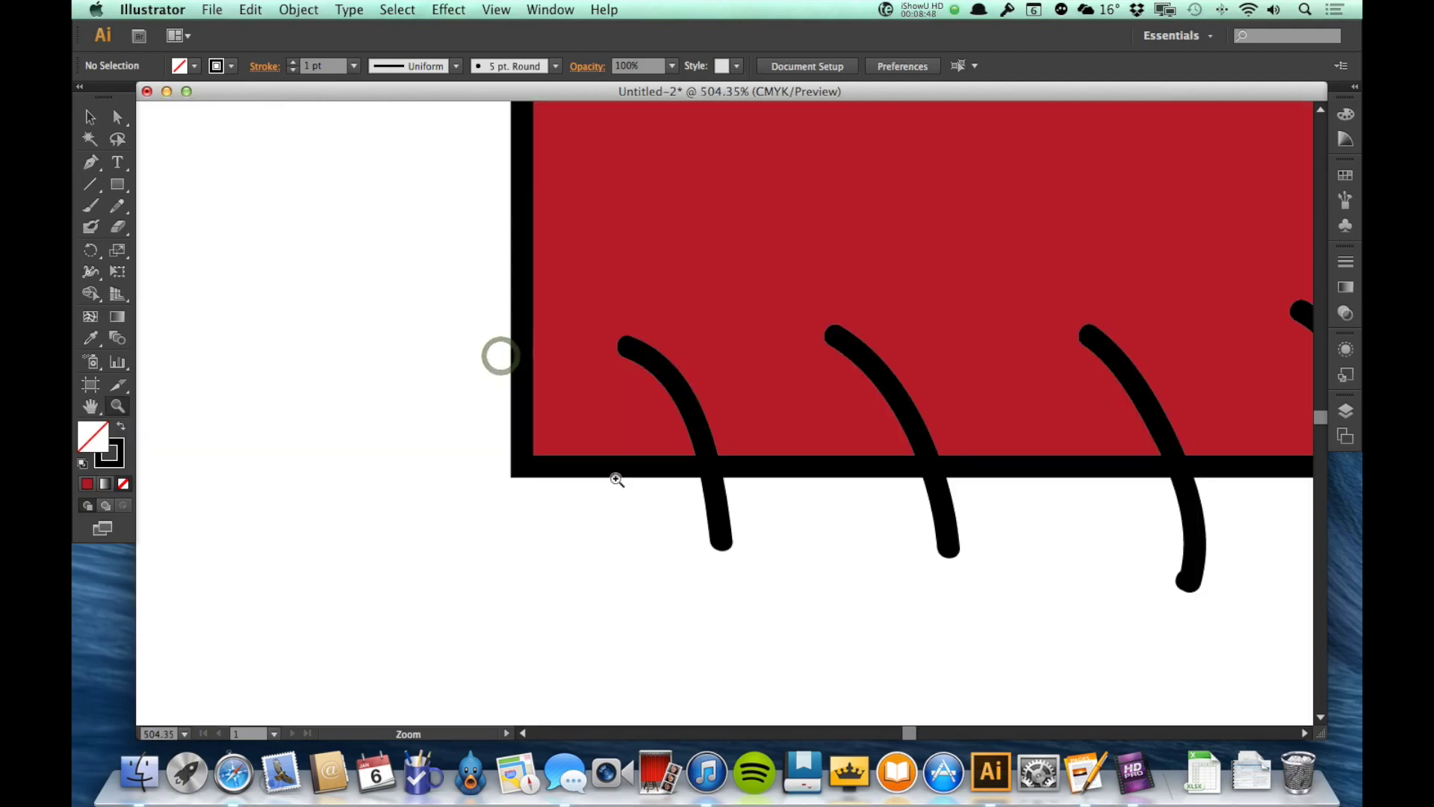
Fit the entire artboard in the window, then choose the Selection tool
{"action": "double_click", "coordinate": [89, 407]}
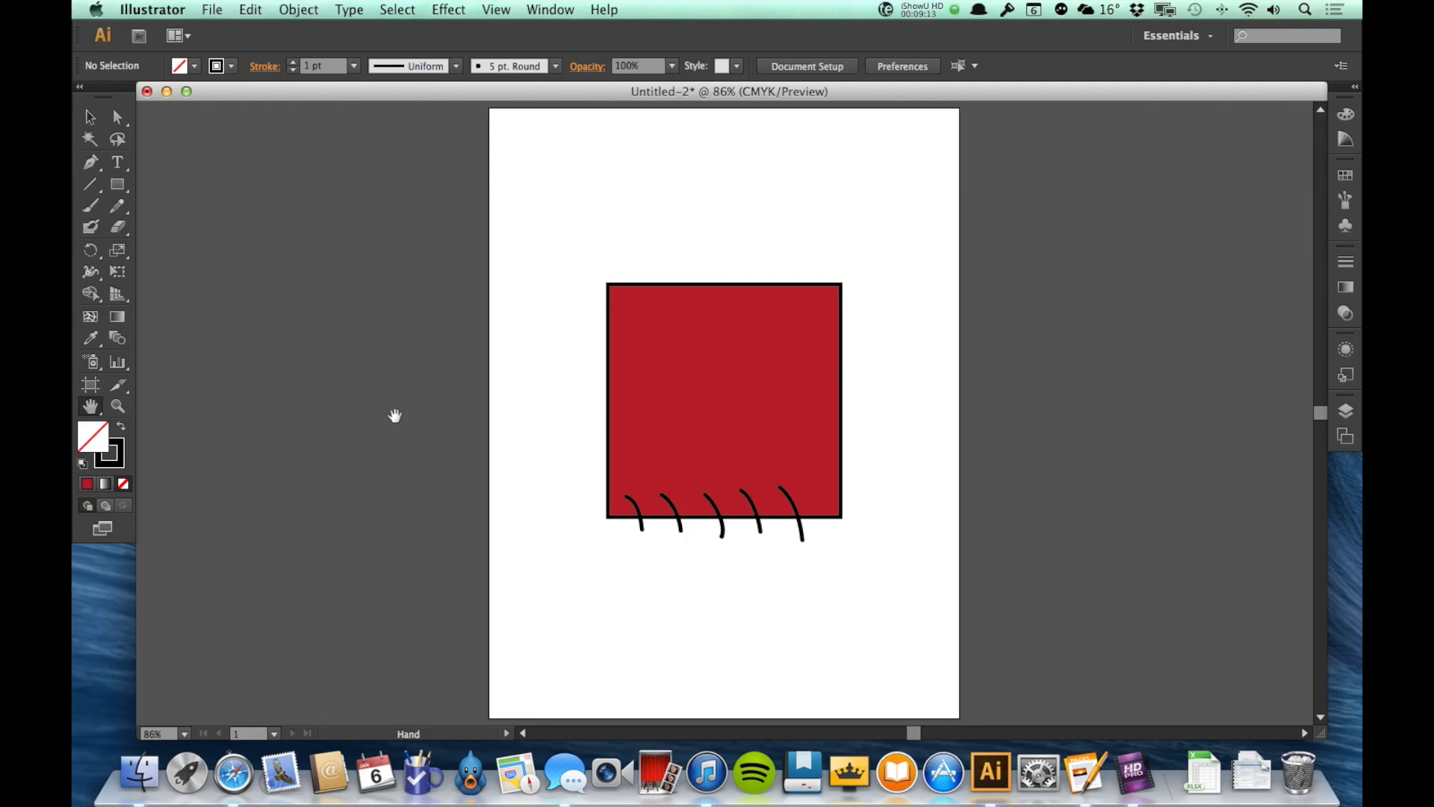
{"action": "key", "text": "v"}
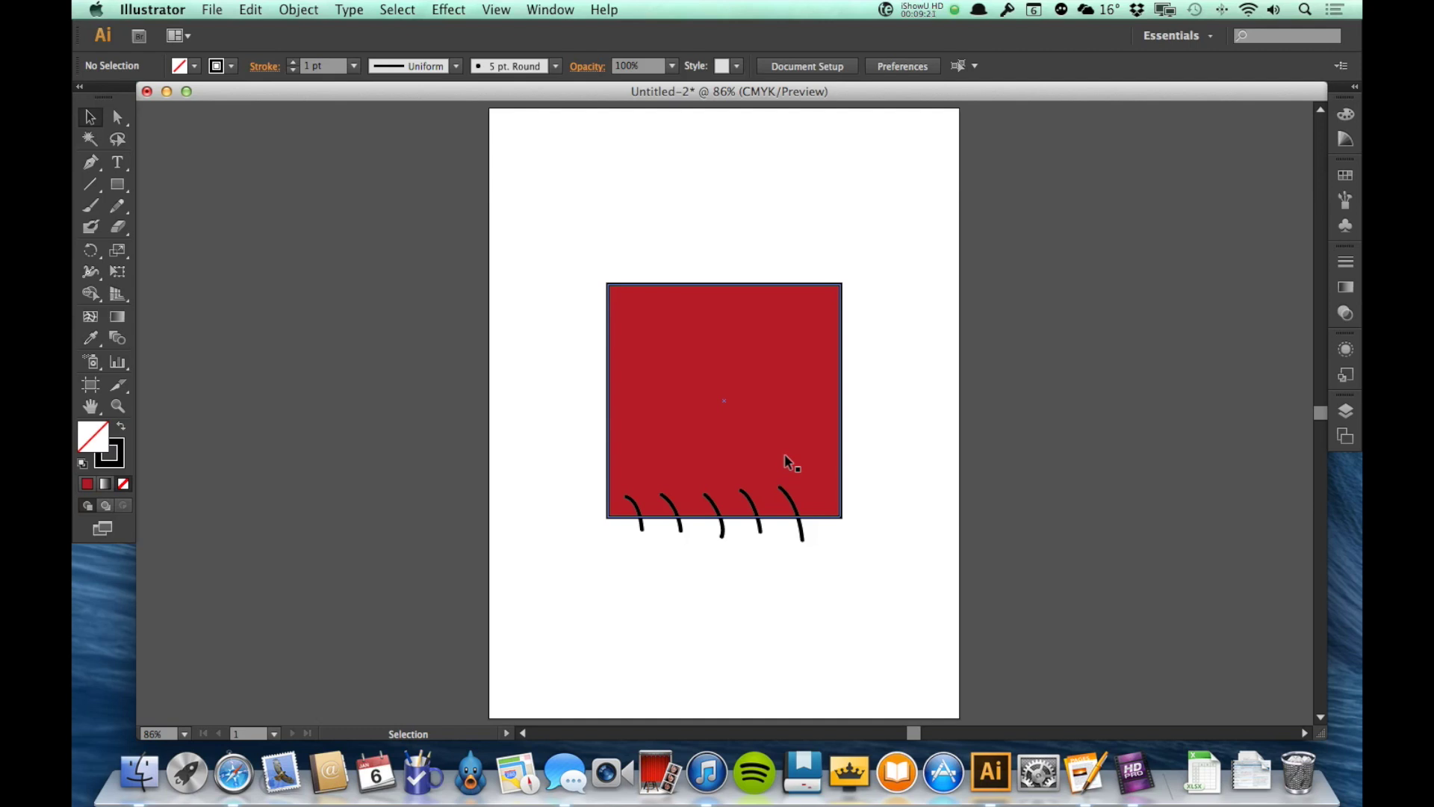
Delete the red square, then marquee-select and delete all five brush strokes
{"action": "left_click", "coordinate": [733, 370]}
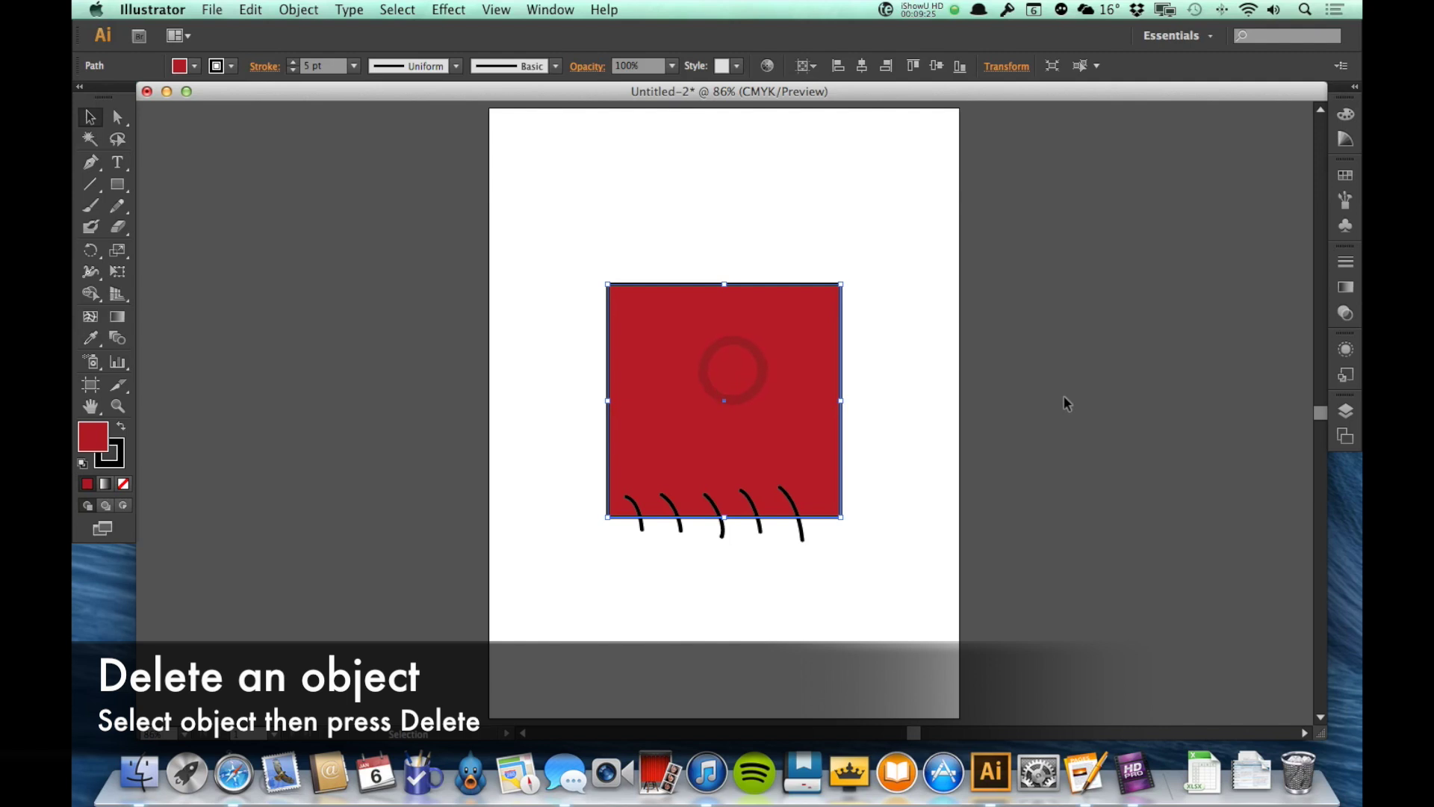
{"action": "key", "text": "Delete"}
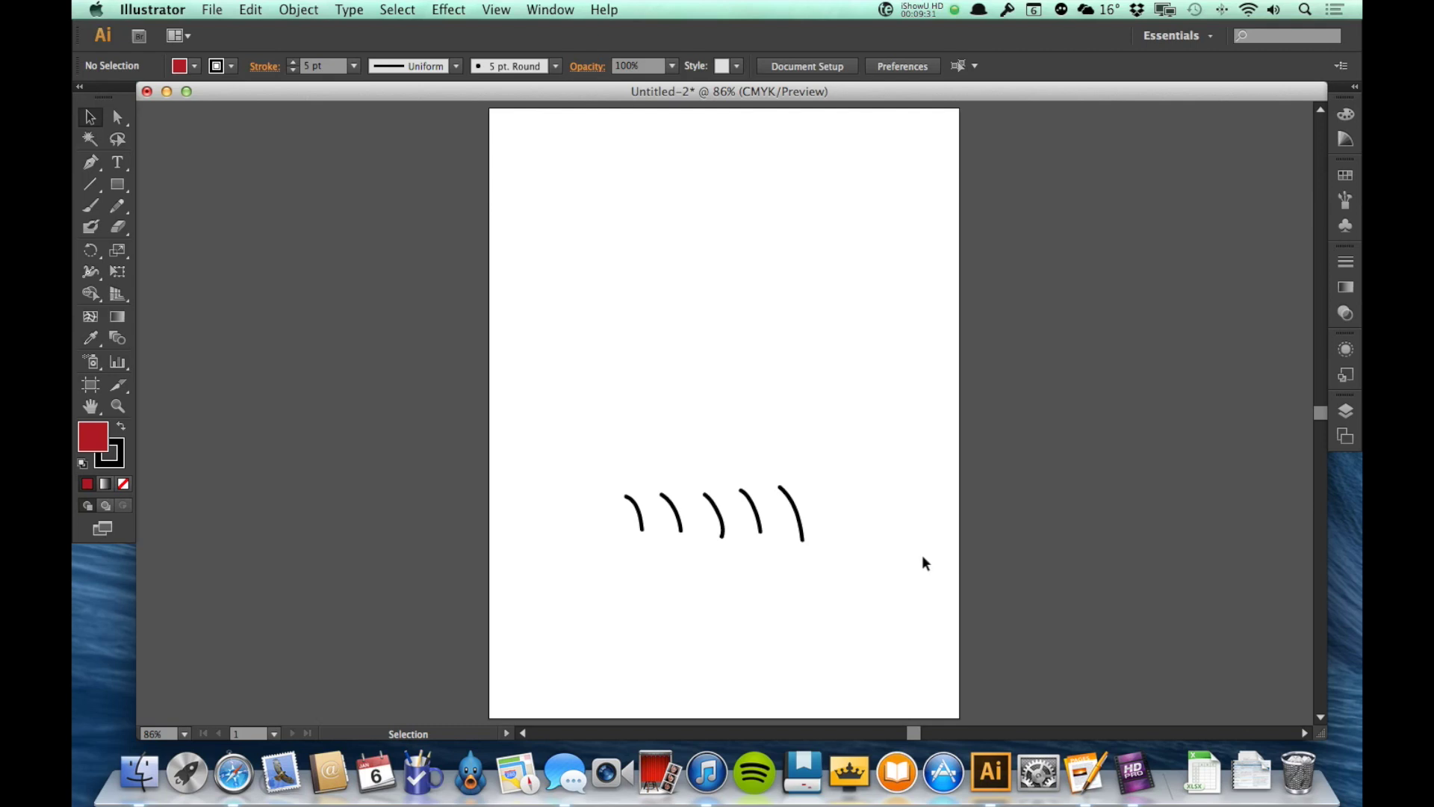
{"action": "left_click", "coordinate": [590, 511]}
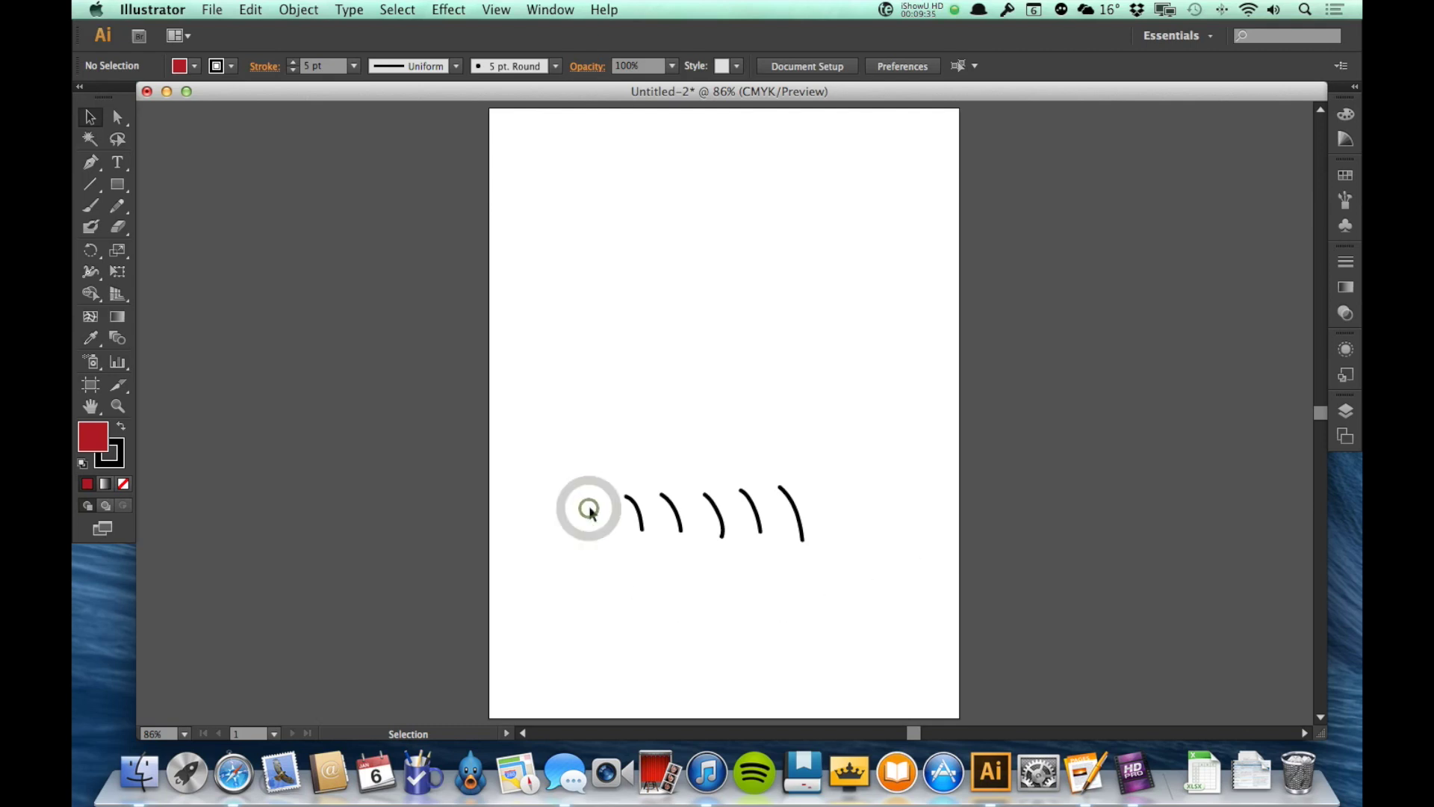
{"action": "left_click_drag", "start_coordinate": [591, 511], "coordinate": [826, 536]}
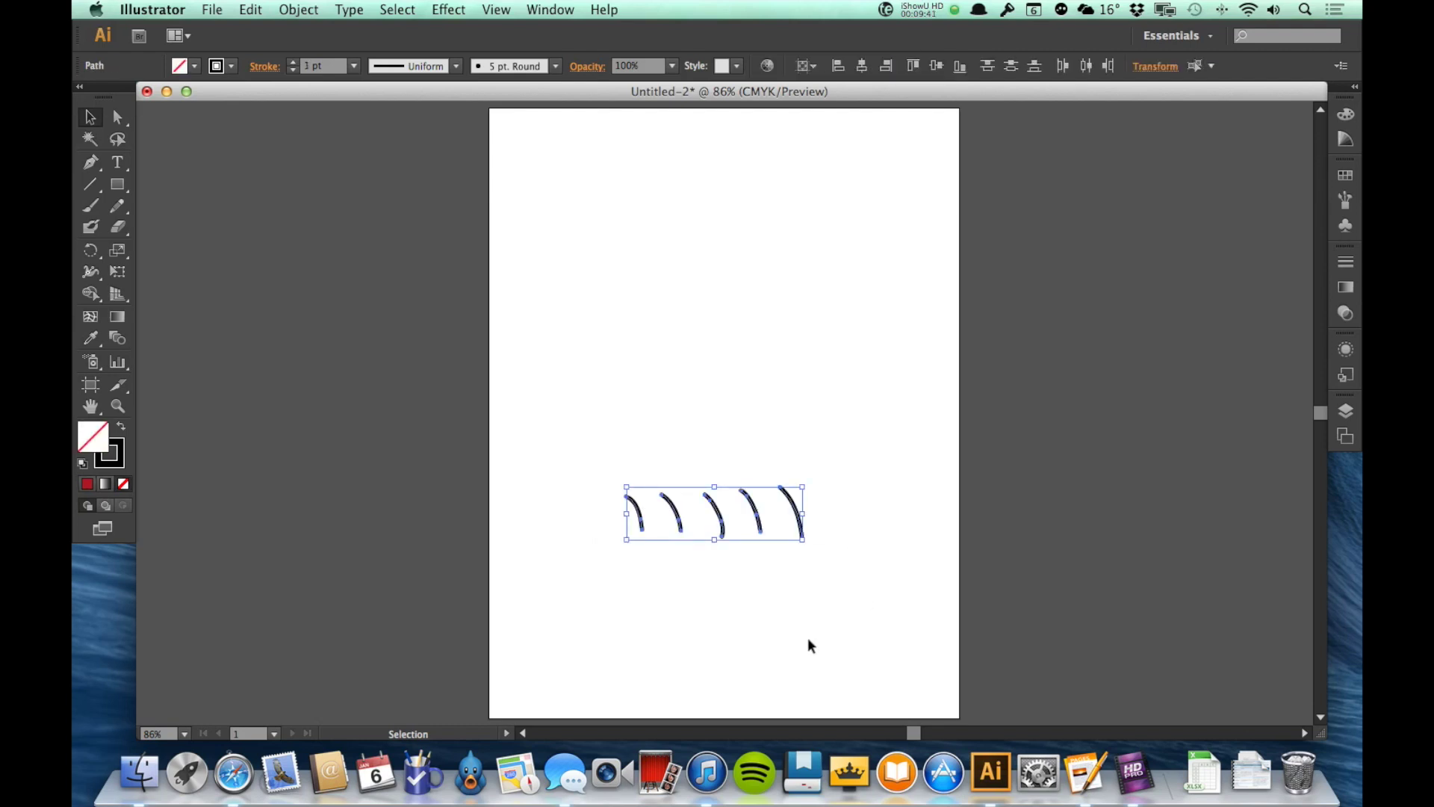
{"action": "key", "text": "Delete"}
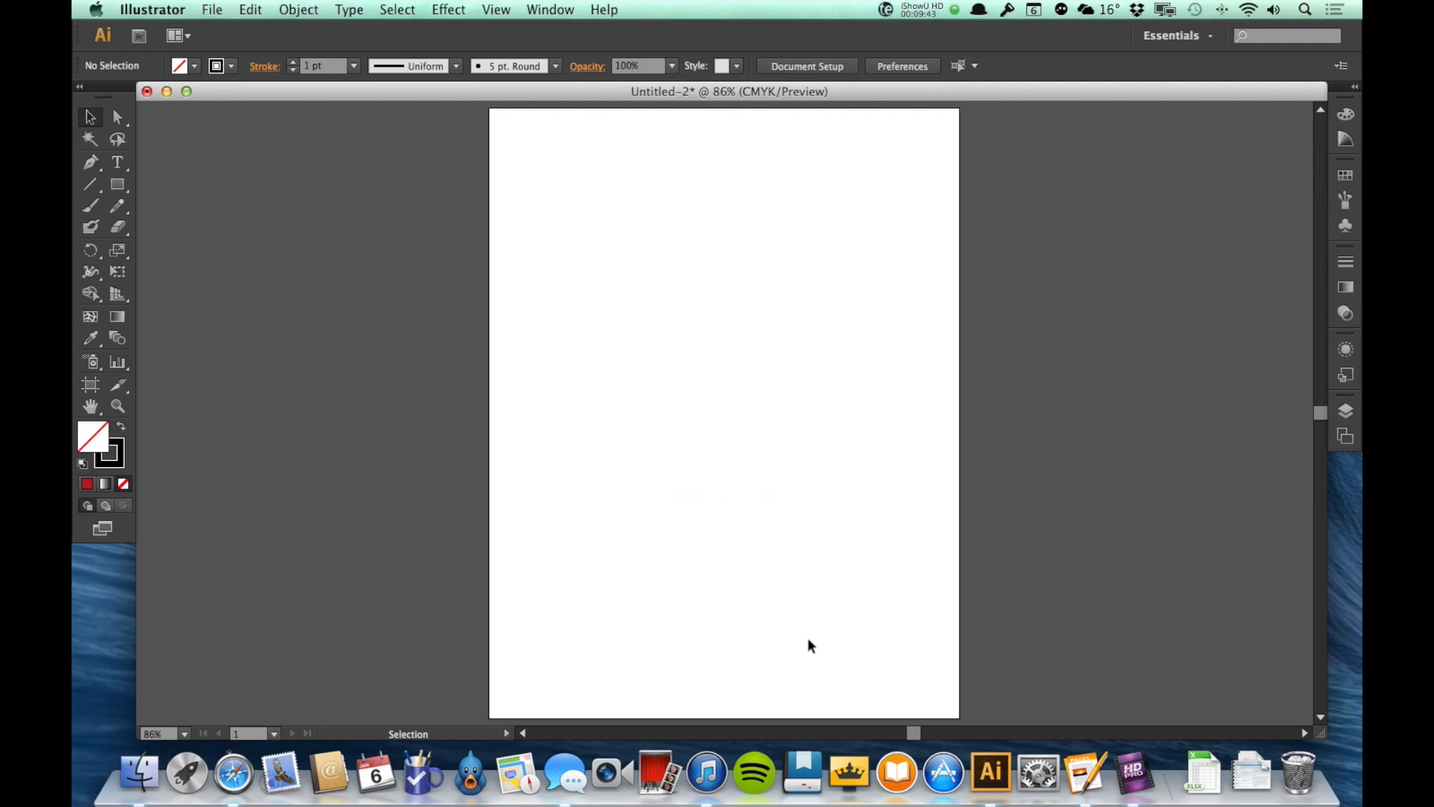